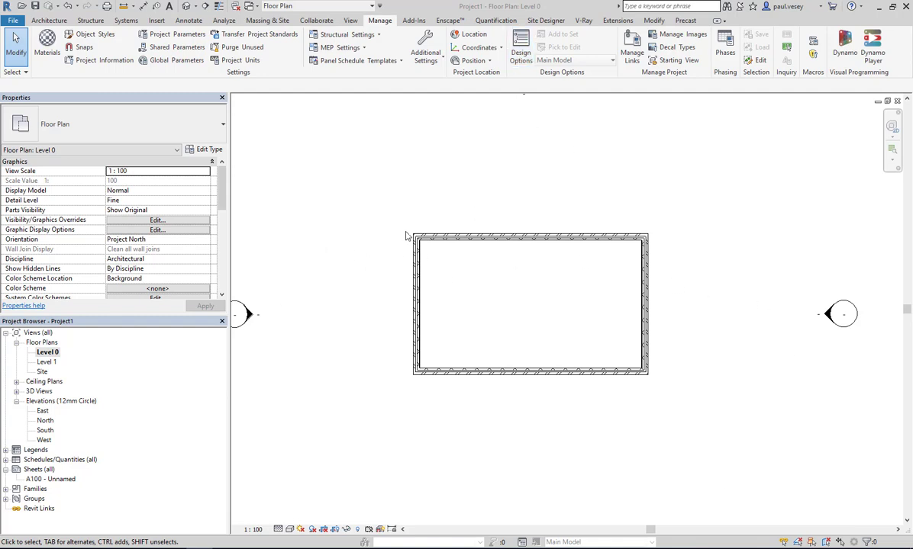
- Look over the walls in the default 3D view, then open the Level 0 floor plan
click(350, 20)
click(340, 63)
click(356, 77)
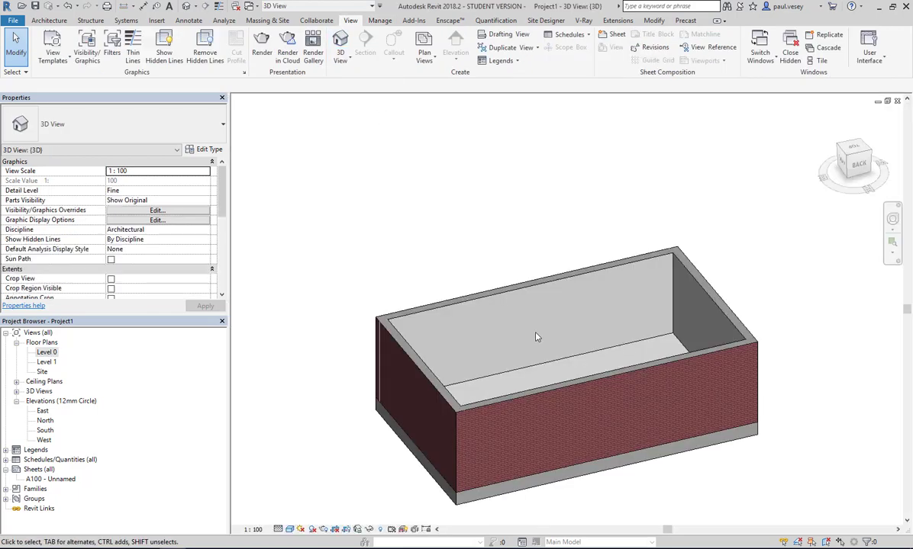
scroll(533, 271, up, 5)
scroll(452, 322, down, 5)
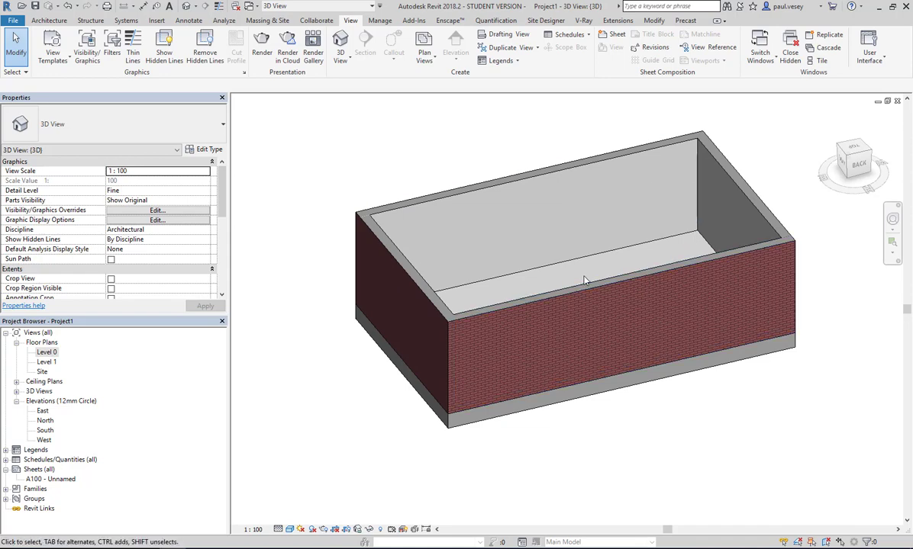
double_click(40, 352)
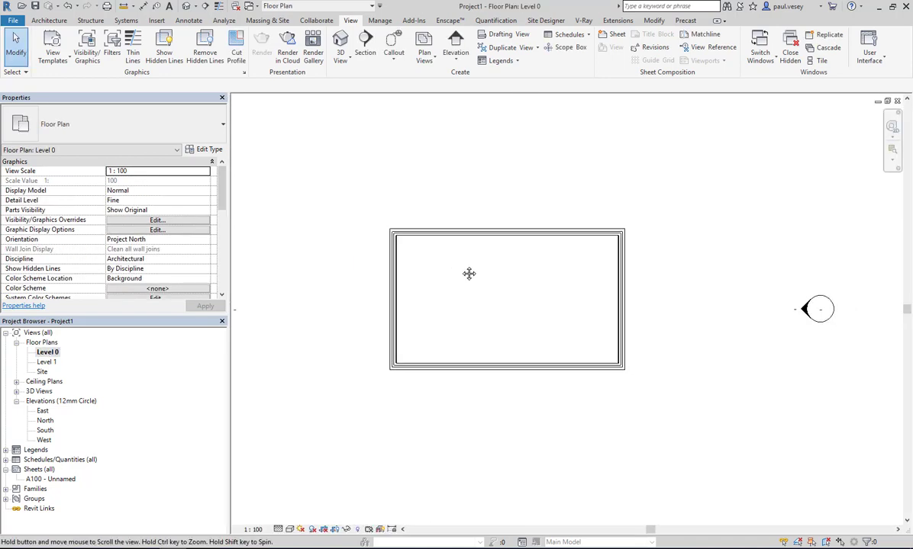
scroll(469, 273, up, 4)
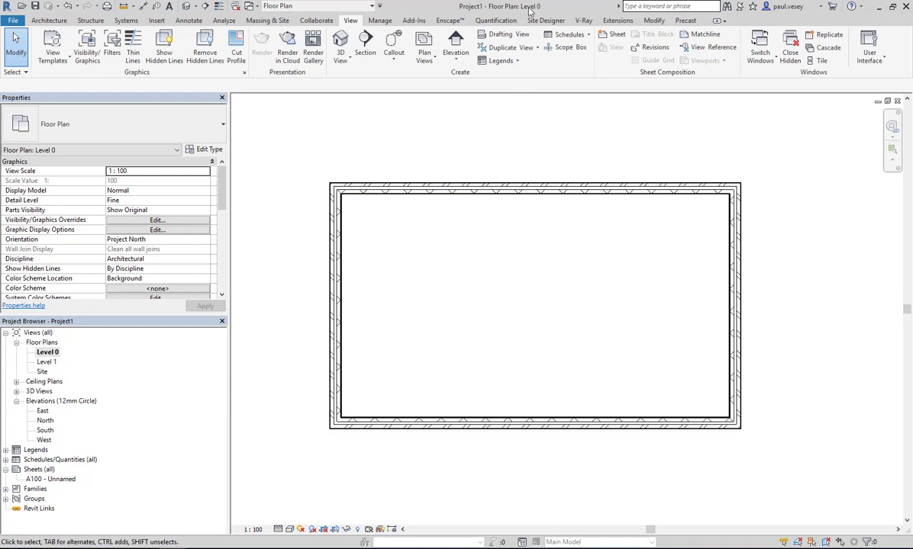
- Open the Design Options manager and create a new option set
click(380, 19)
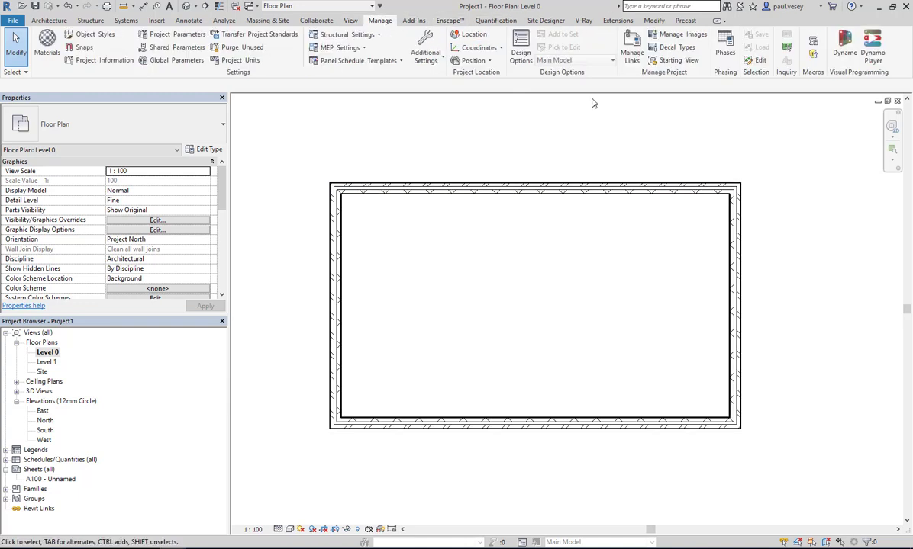
click(522, 52)
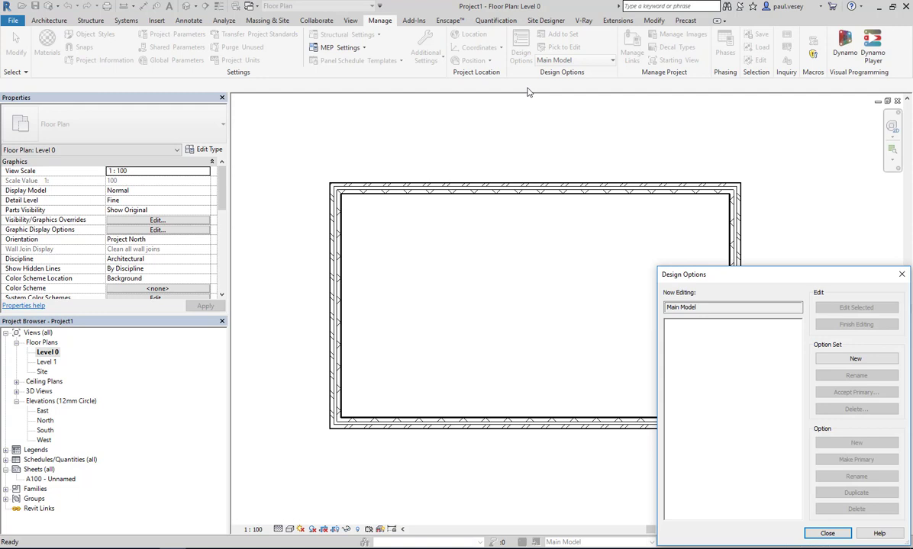
drag(733, 276, 452, 115)
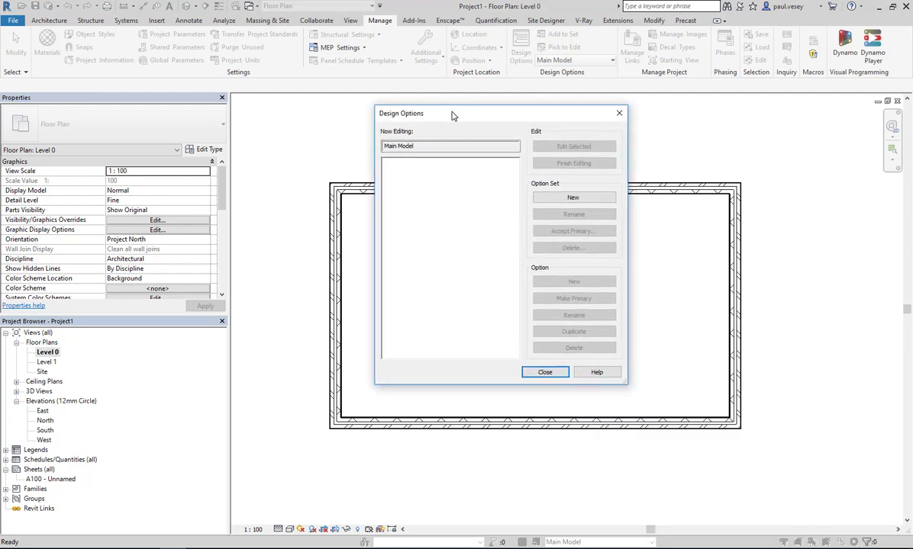
click(552, 199)
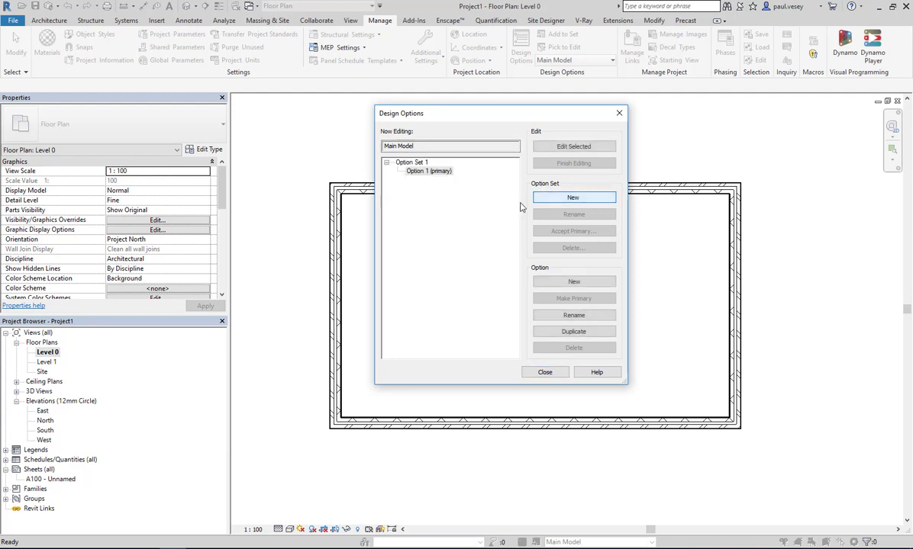
- Rename the new option set to 'Internal Walls', correcting the name after the first attempt
click(405, 163)
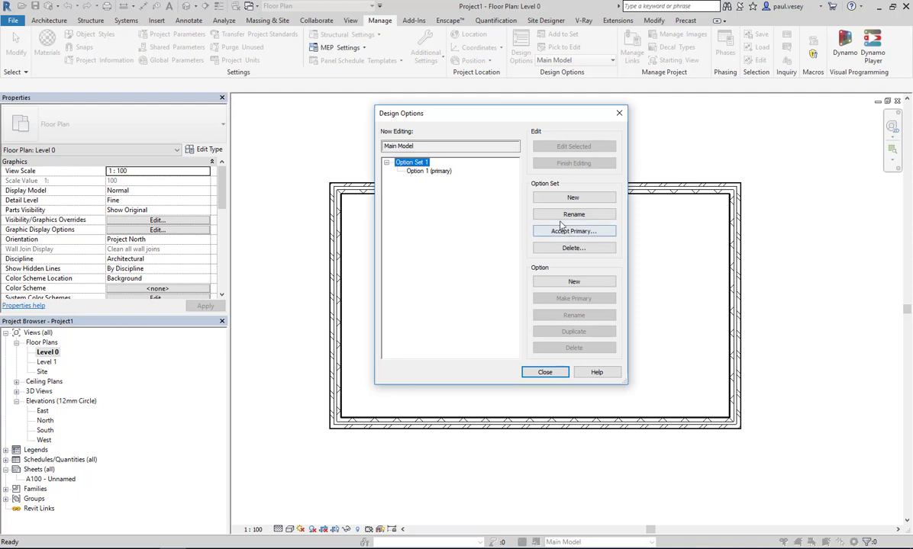
click(565, 215)
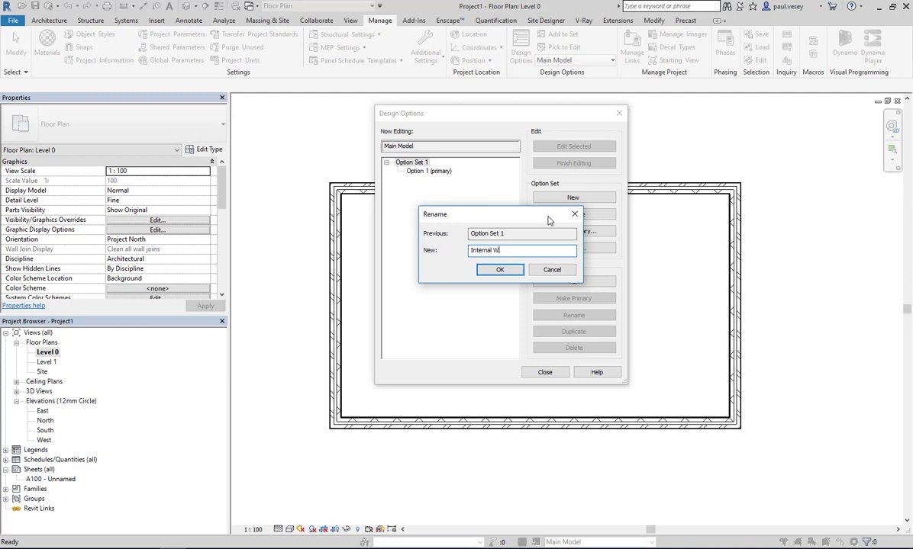
key(Return)
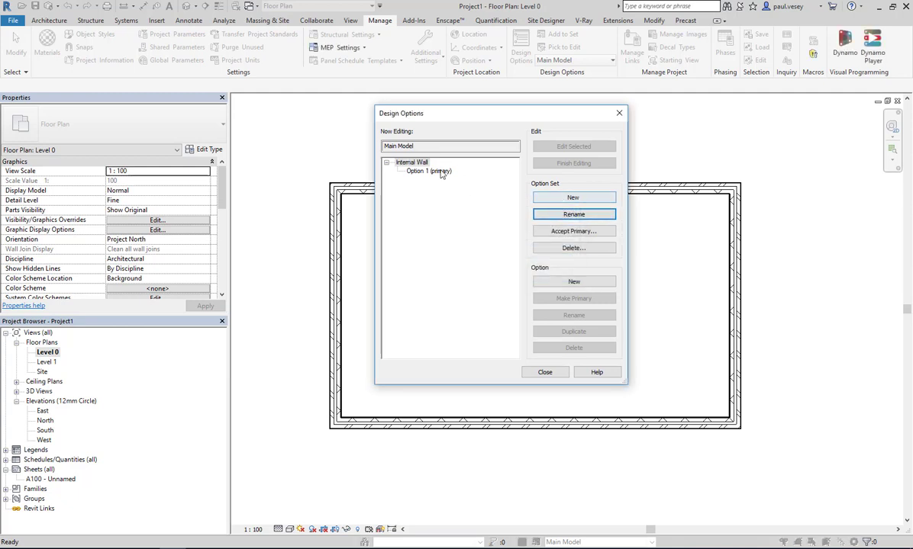
click(574, 214)
click(529, 250)
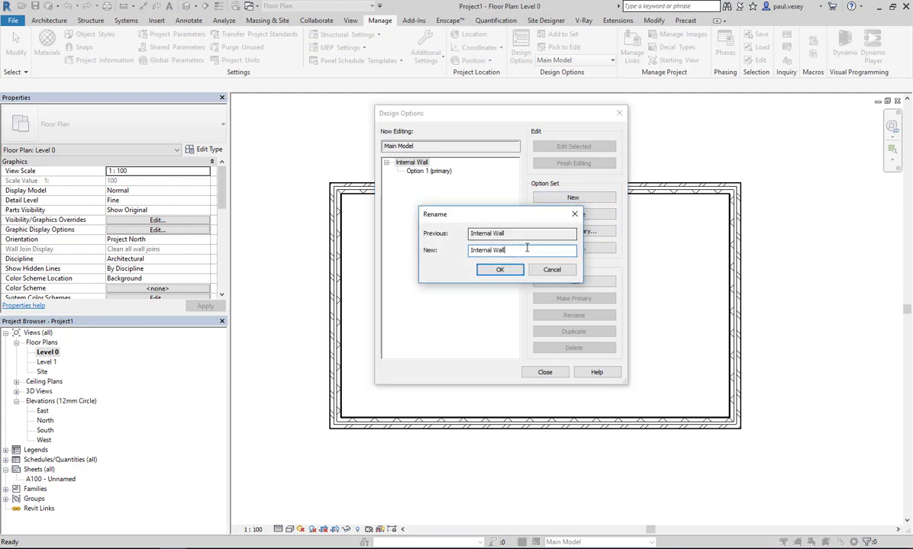
key(Return)
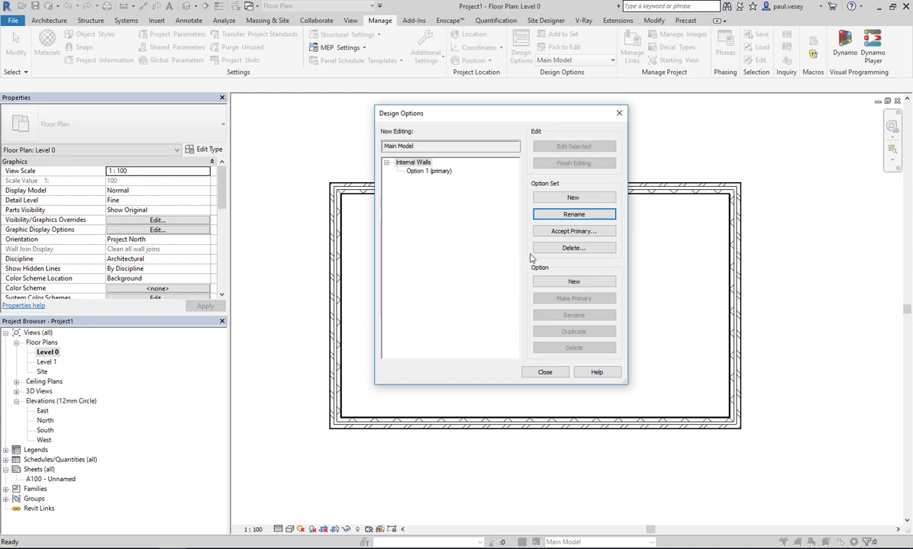
- Add Option 2 and Option 3 beside primary Option 1, check them, and close the manager
click(428, 171)
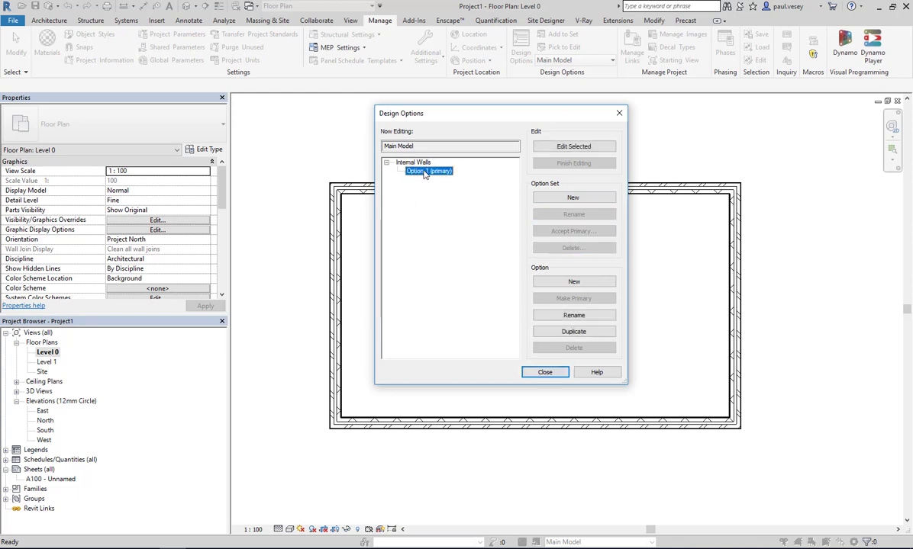
click(580, 288)
click(580, 288)
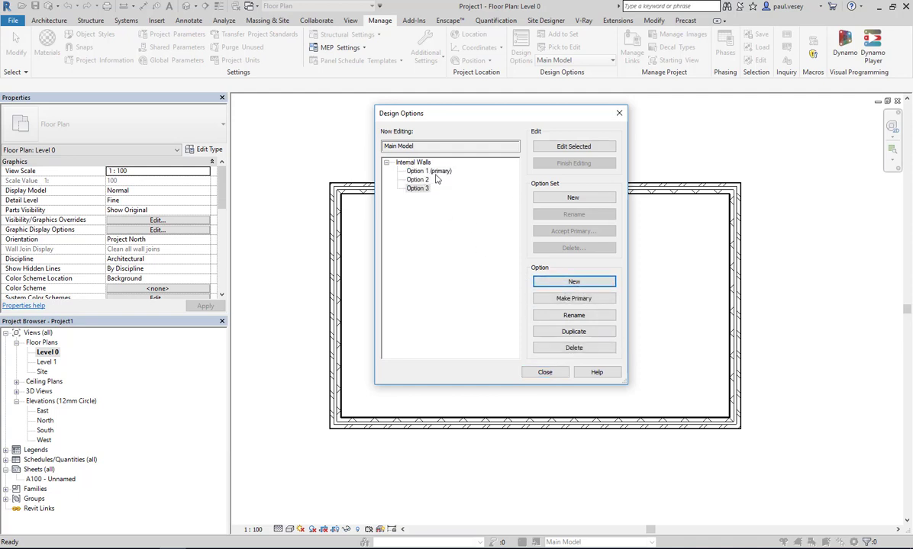
click(432, 172)
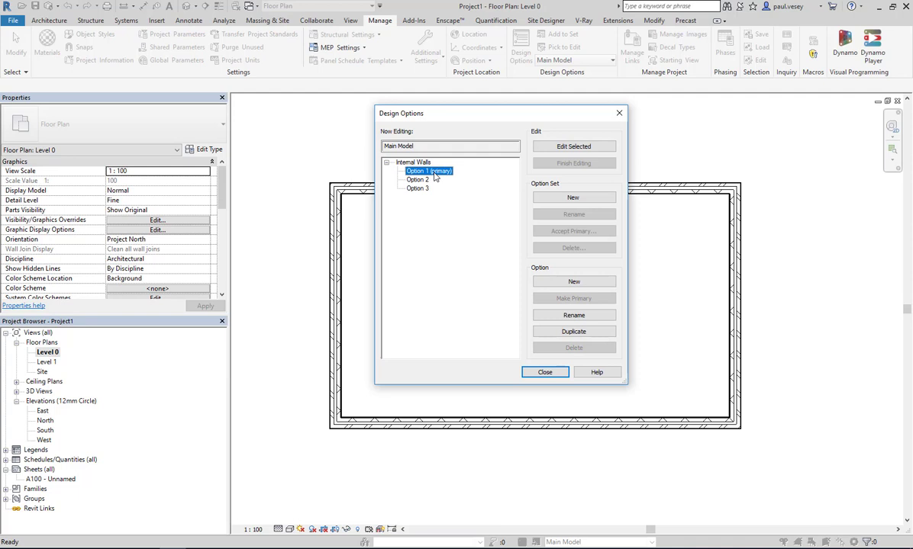
click(417, 181)
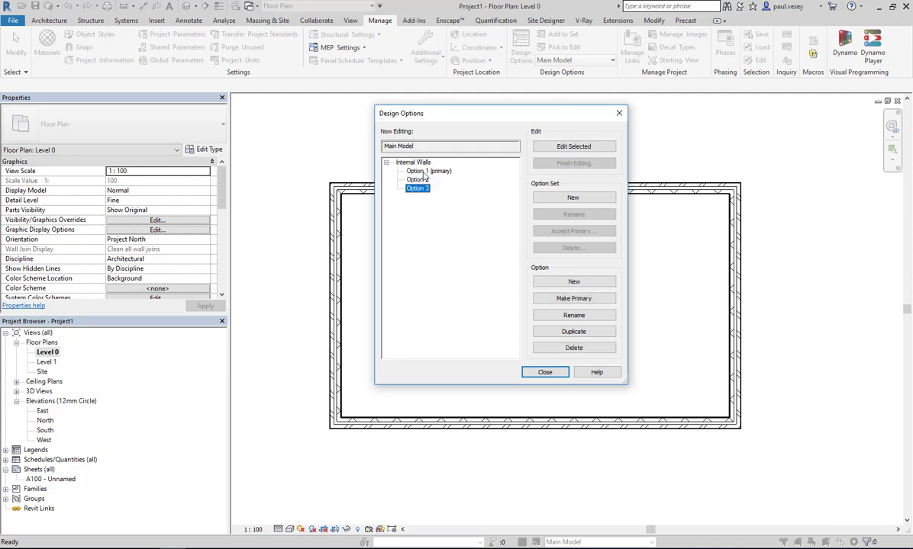
click(426, 173)
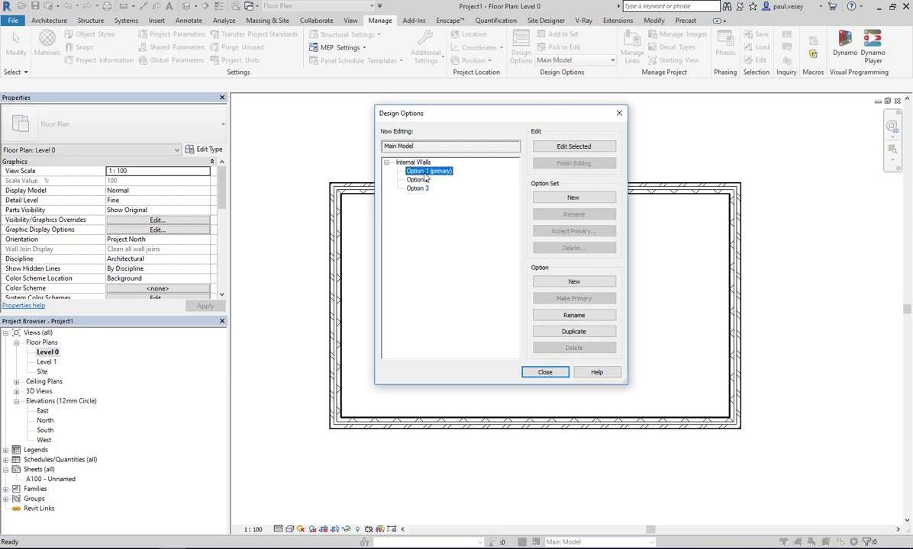
click(544, 373)
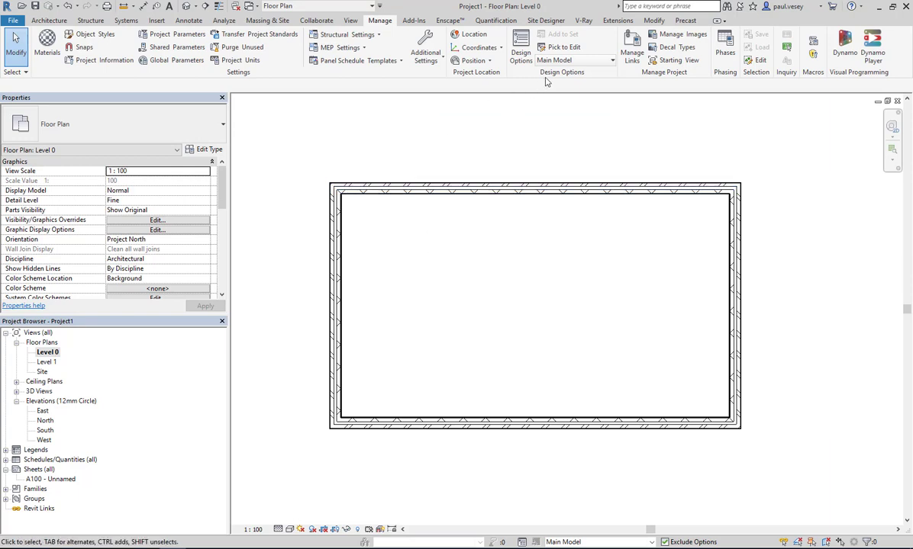
- Choose Option 1 (primary) from the Design Options list as the option being edited
click(611, 61)
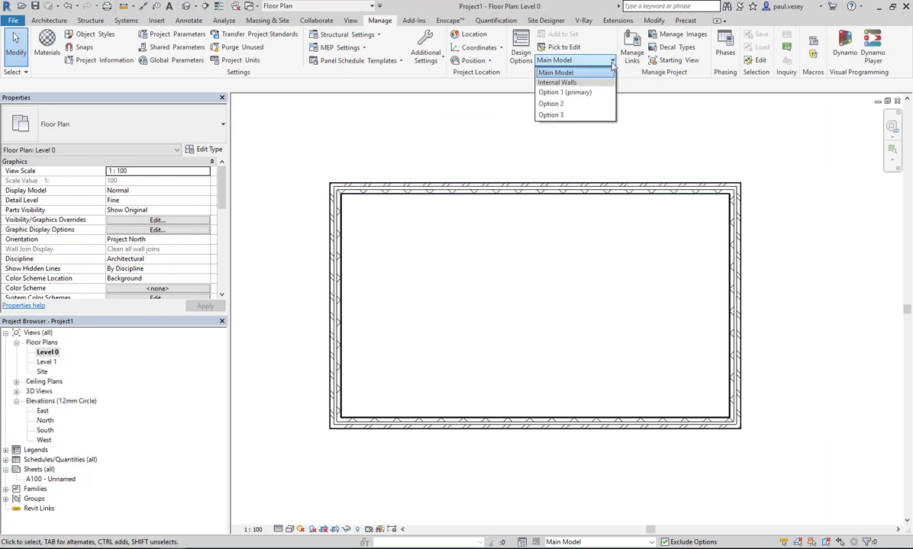
click(552, 92)
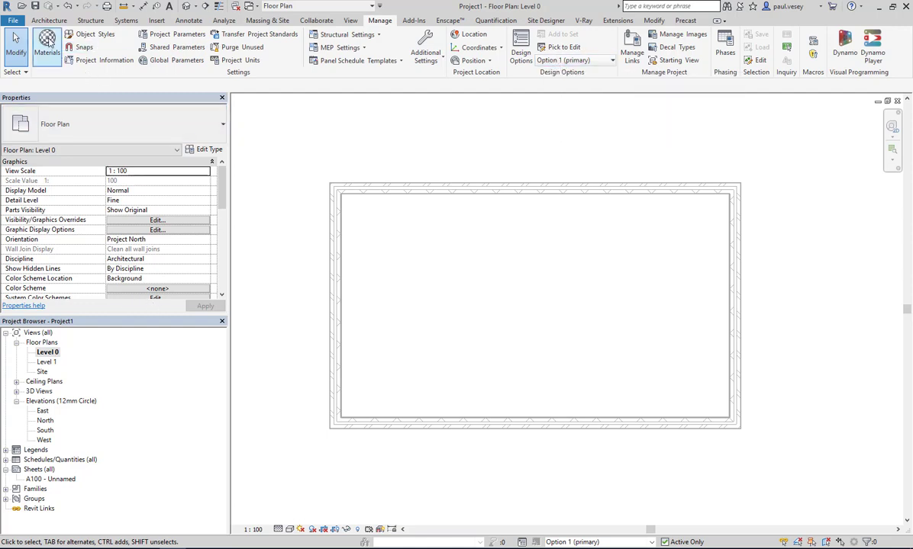
click(48, 19)
- Start an architectural wall with the Wall-Int_12P-100Blk-12P internal wall type
click(45, 55)
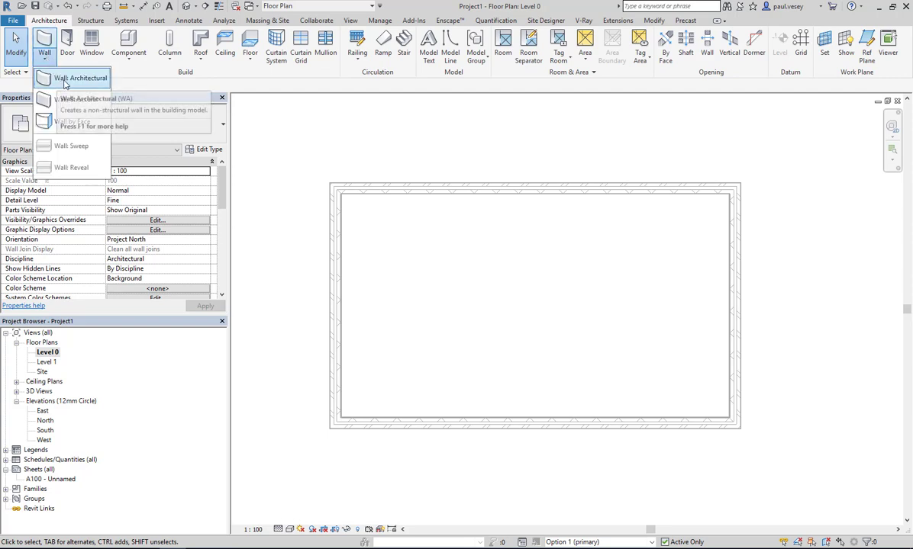
click(59, 86)
click(115, 126)
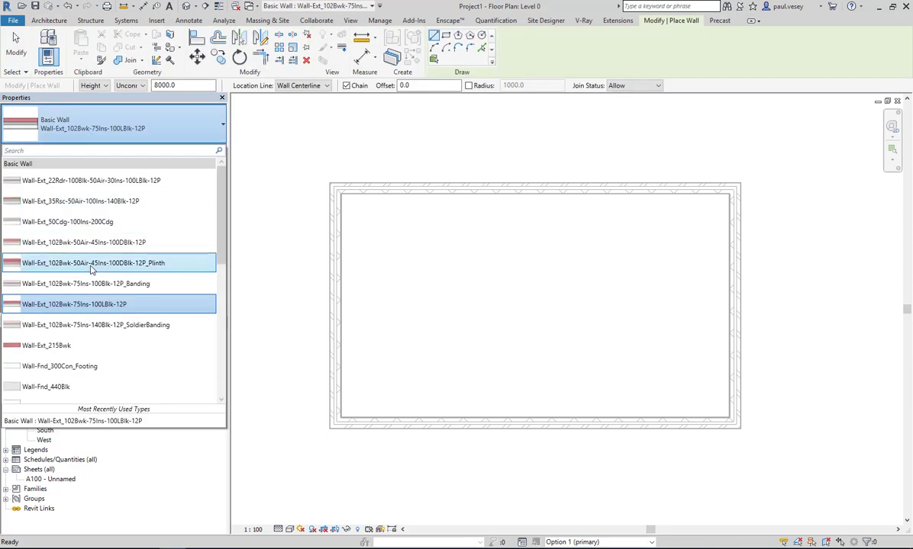
scroll(84, 290, down, 1)
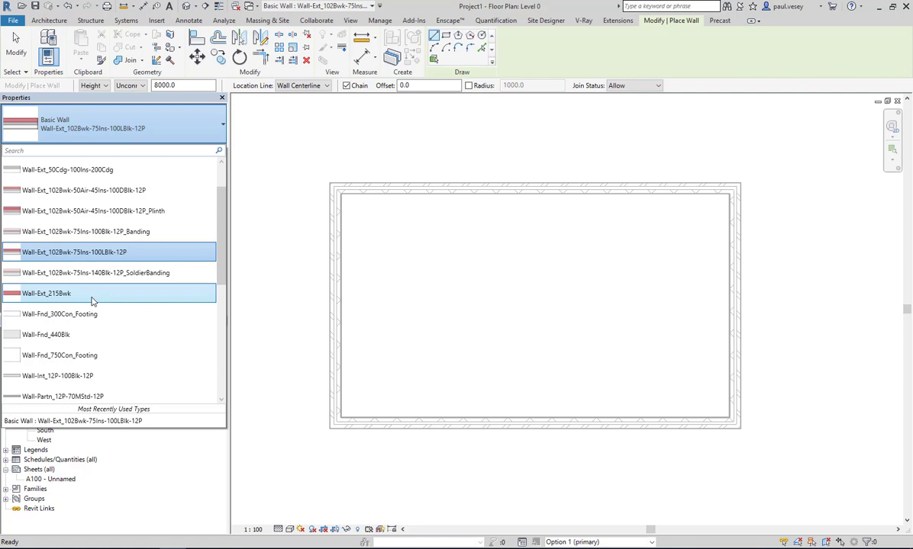
scroll(91, 309, down, 2)
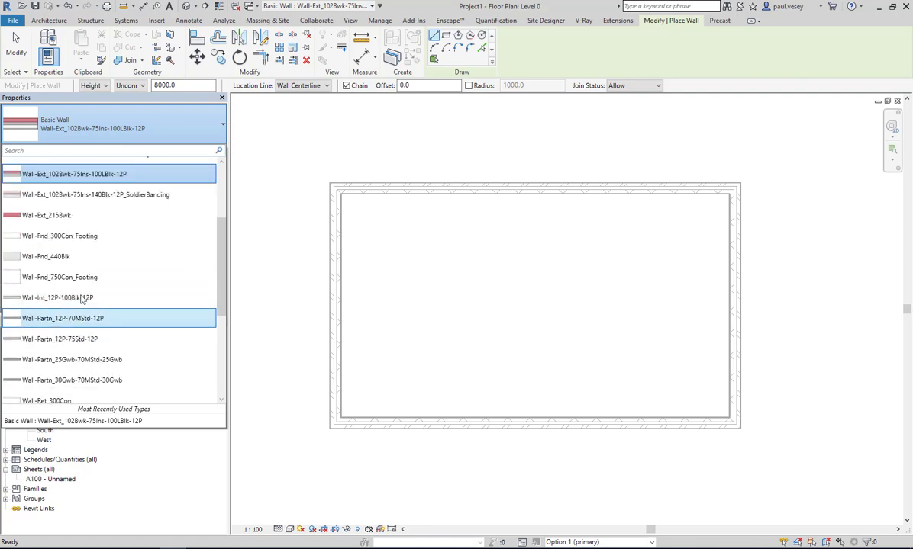
click(75, 298)
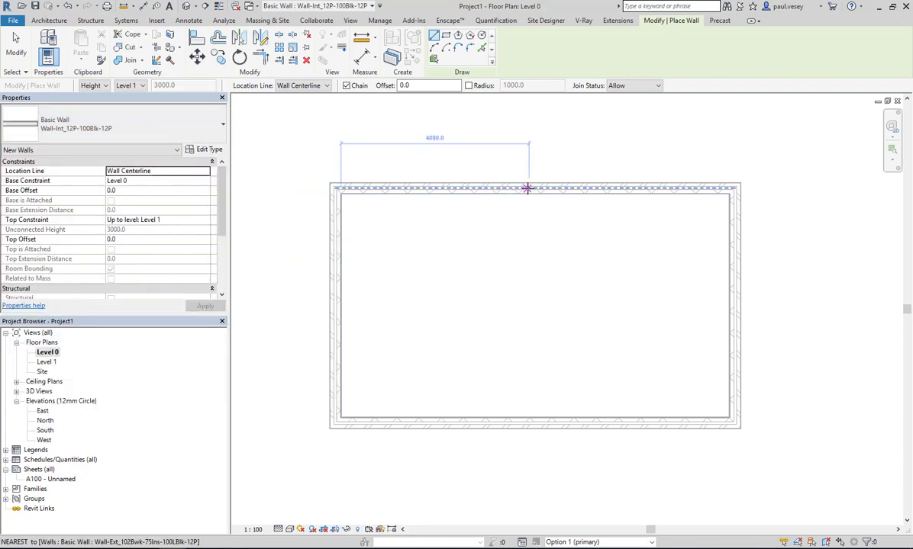
- Draw two L-shaped interior walls from the top and right exterior walls to form right-side rooms
click(533, 188)
click(534, 298)
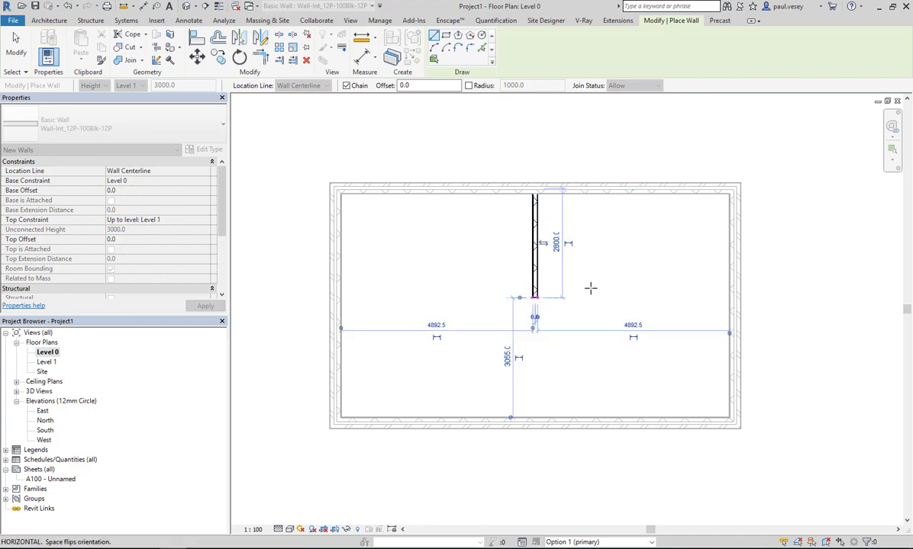
click(731, 298)
key(Escape)
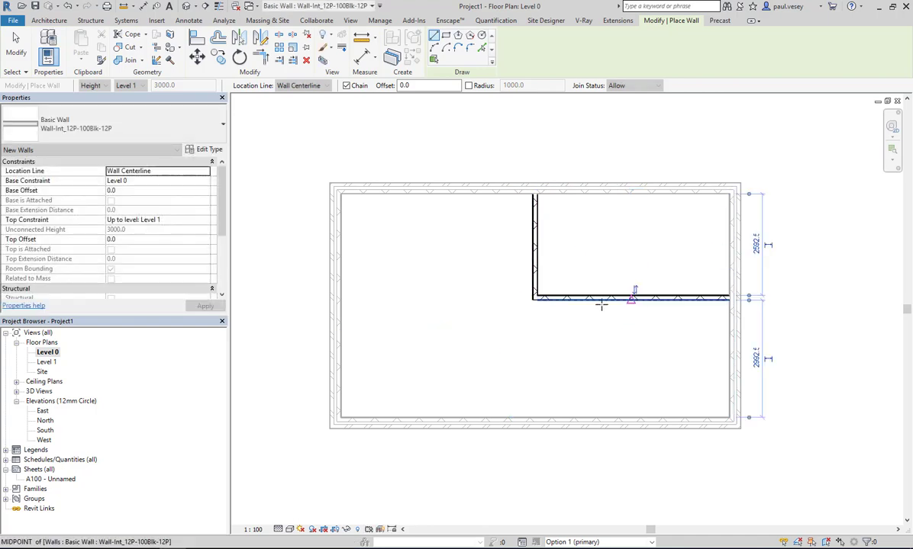
click(731, 336)
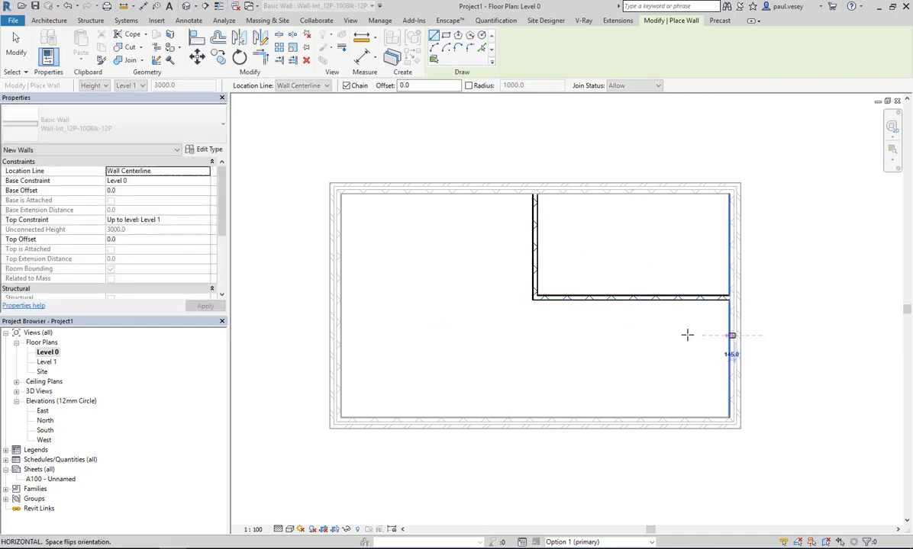
click(532, 336)
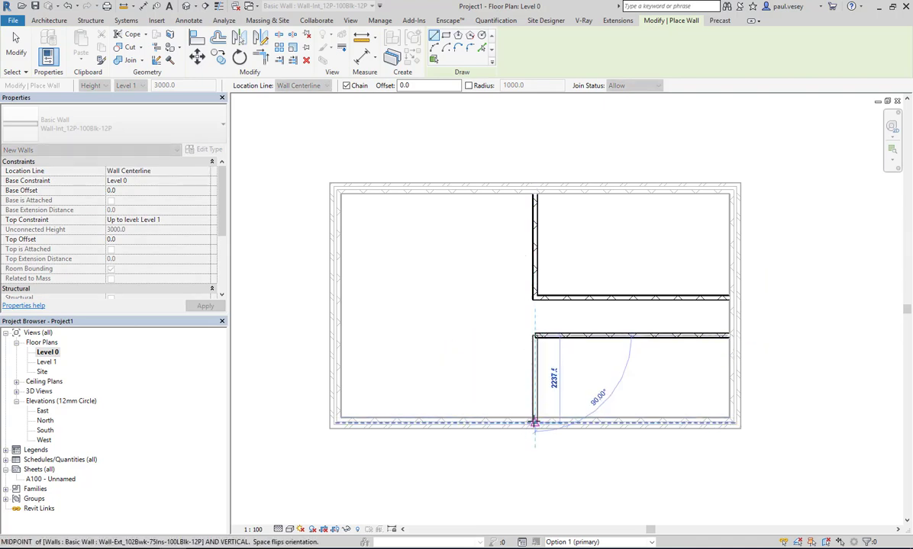
click(534, 417)
key(Escape)
- Draw a full-height corridor wall from the top wall to the bottom wall, then start the Door tool
click(473, 189)
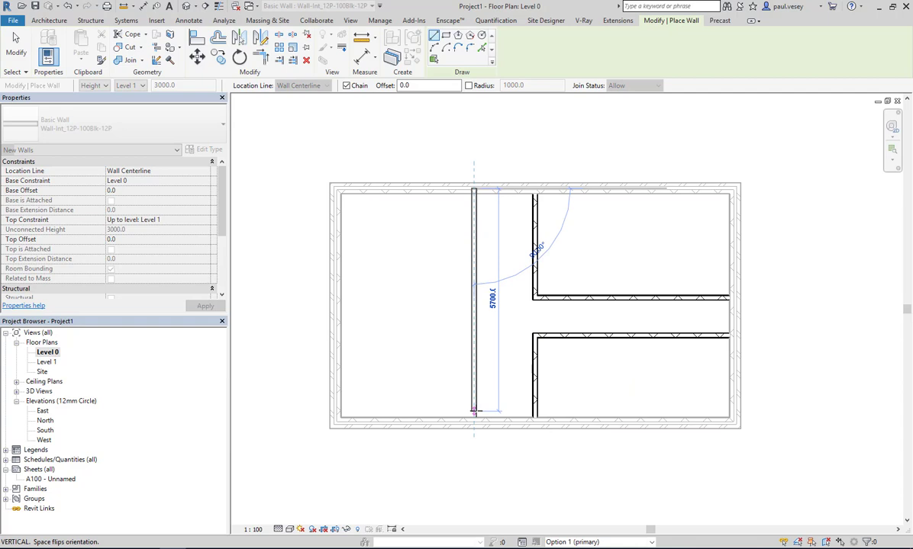
click(473, 417)
key(Escape)
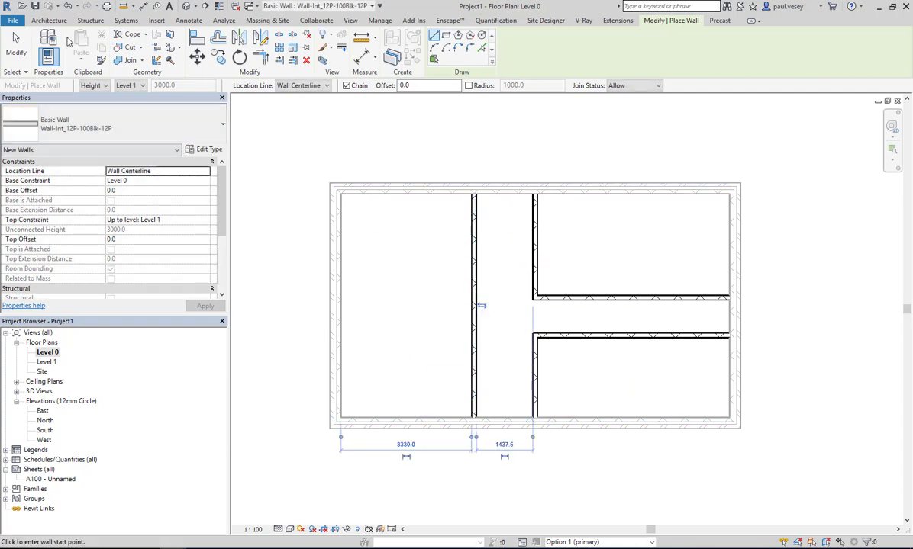
click(49, 20)
click(63, 45)
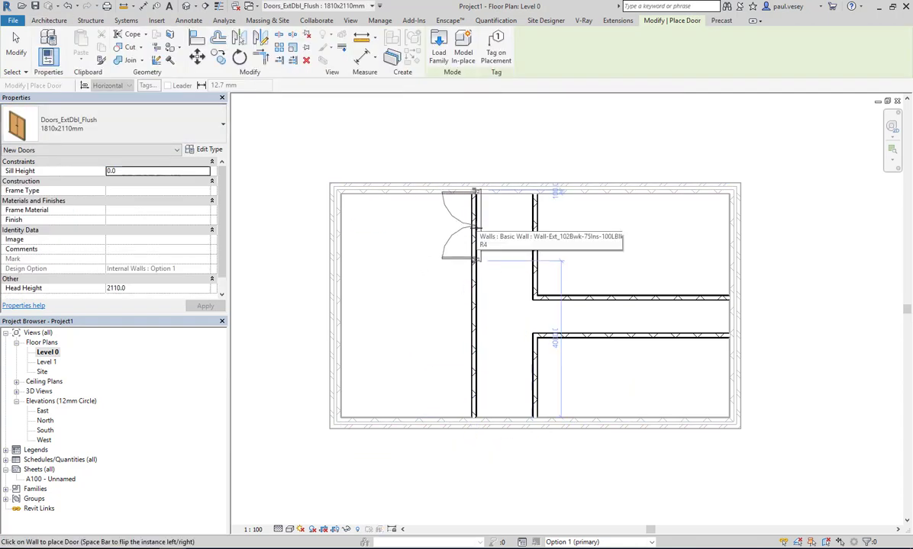
- Place a Doors_ExtDbl_Flush double door near the top of the corridor wall, then cancel door placement
click(471, 244)
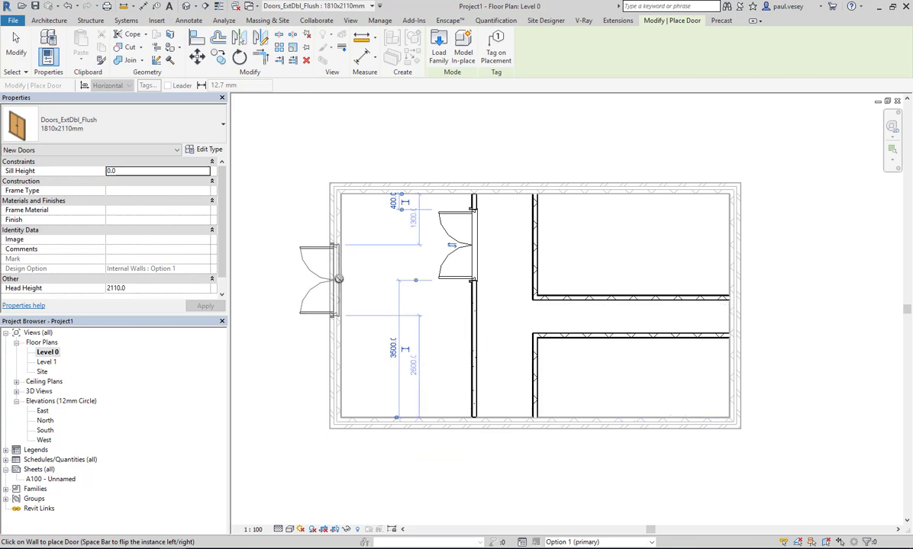
right_click(301, 191)
key(Escape)
scroll(505, 250, up, 2)
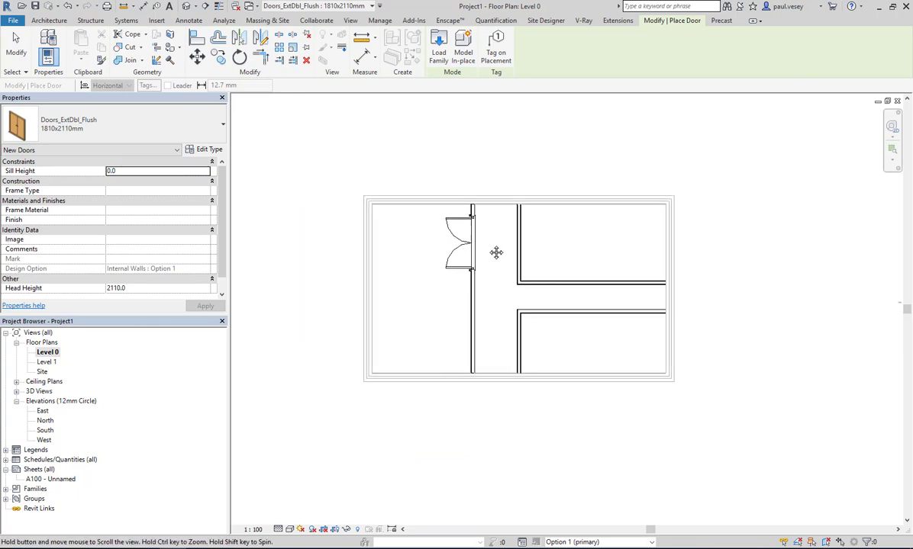
right_click(452, 234)
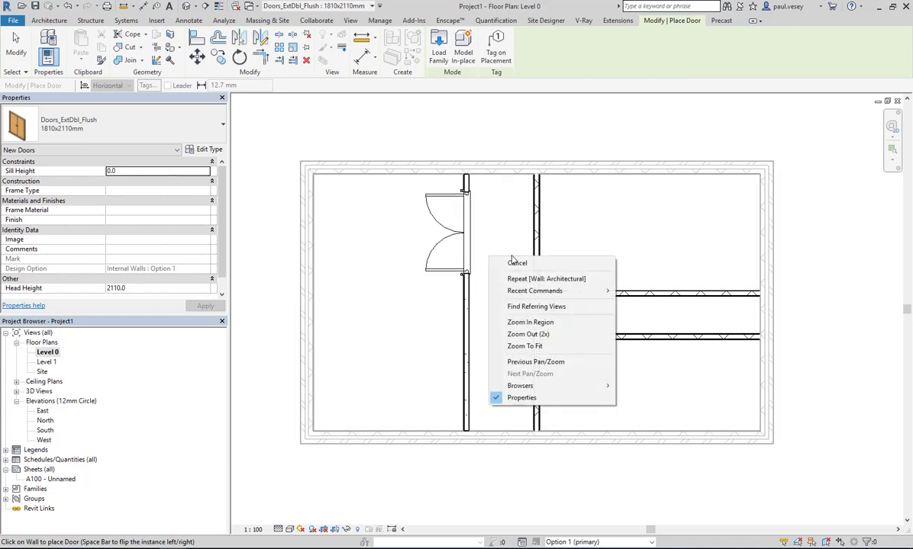
click(489, 246)
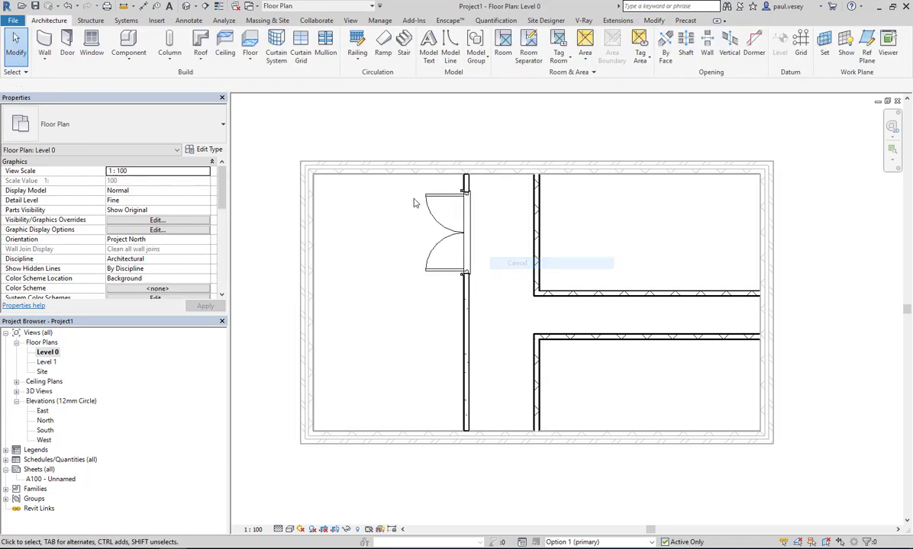
click(379, 21)
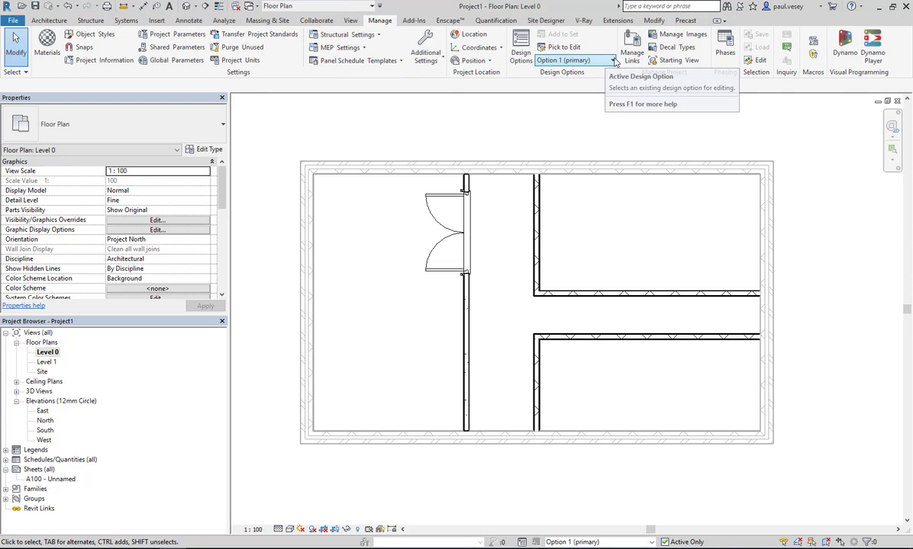
- Make Option 2 of Internal Walls the design option being edited
click(568, 60)
click(565, 74)
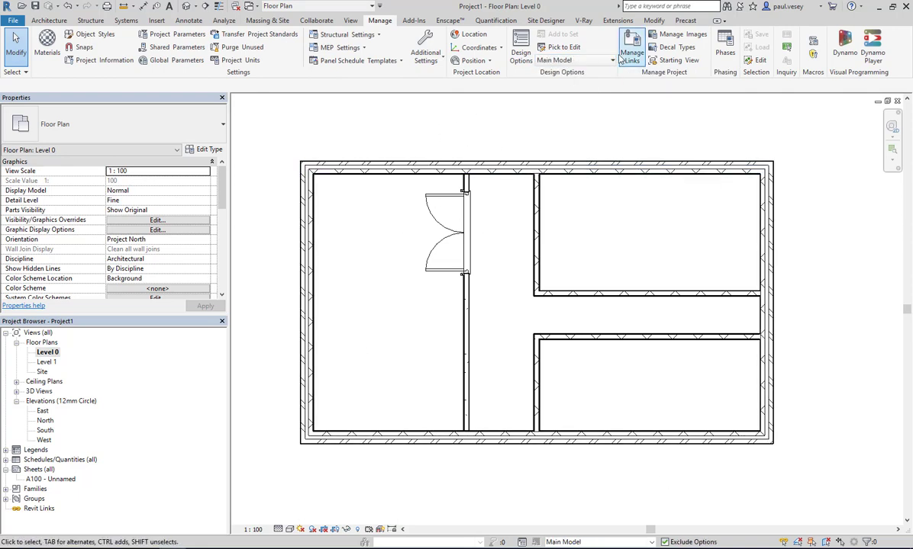
click(568, 60)
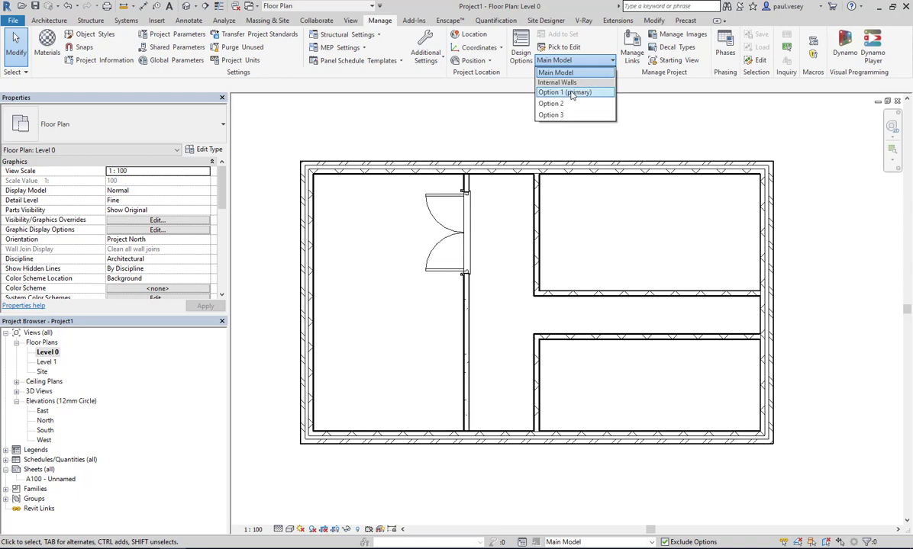
click(552, 104)
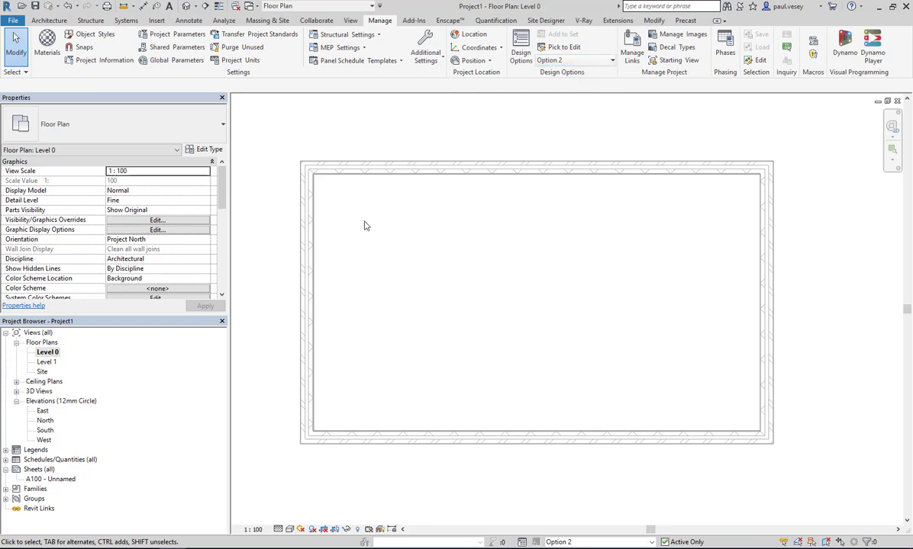
- Draw an L-shaped interior wall from the left exterior wall up to the top wall
click(49, 20)
click(39, 60)
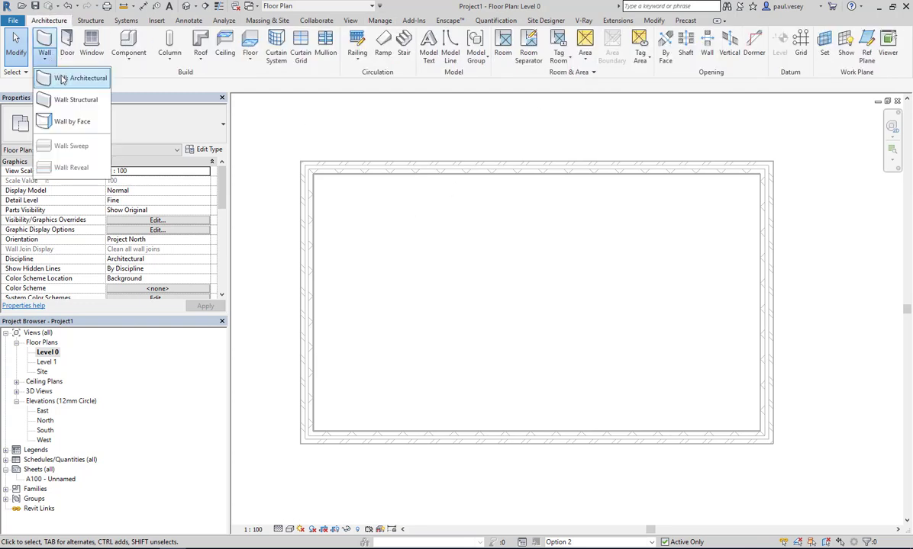
click(69, 73)
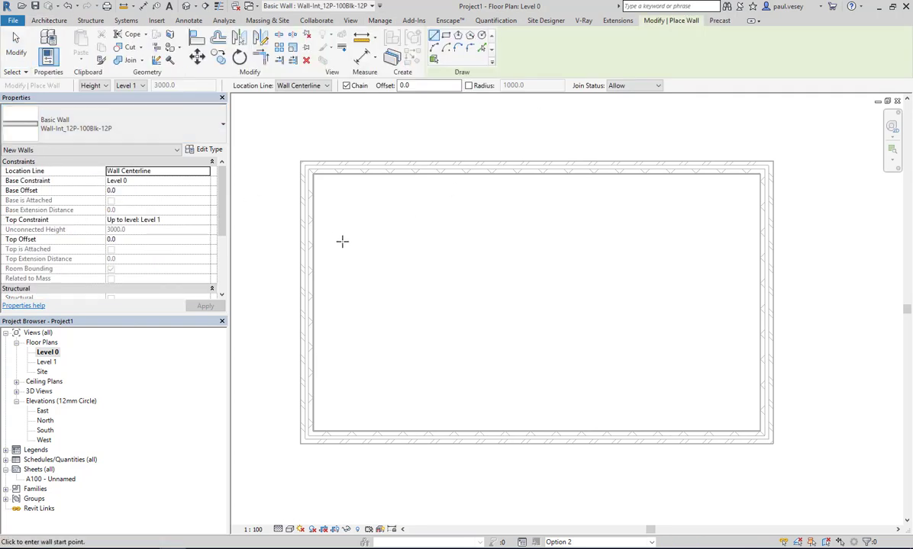
click(307, 310)
click(446, 310)
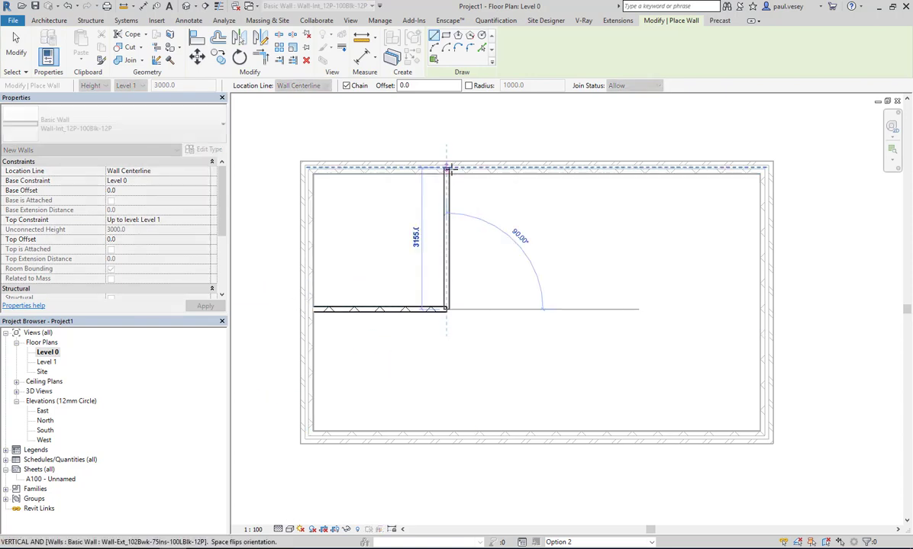
click(447, 173)
key(Escape)
- Draw a second L-shaped wall from the right exterior wall down to the bottom wall
click(766, 274)
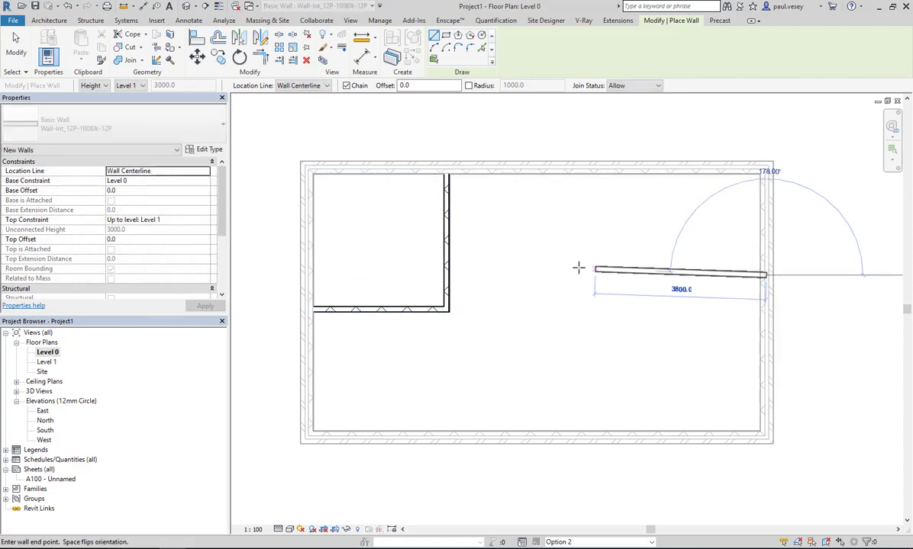
click(567, 275)
click(567, 431)
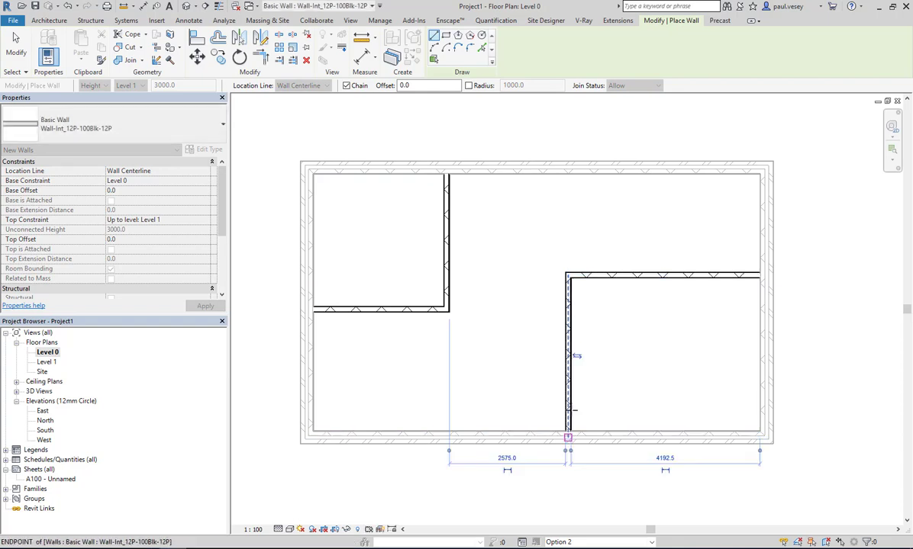
key(Escape)
right_click(528, 258)
click(548, 265)
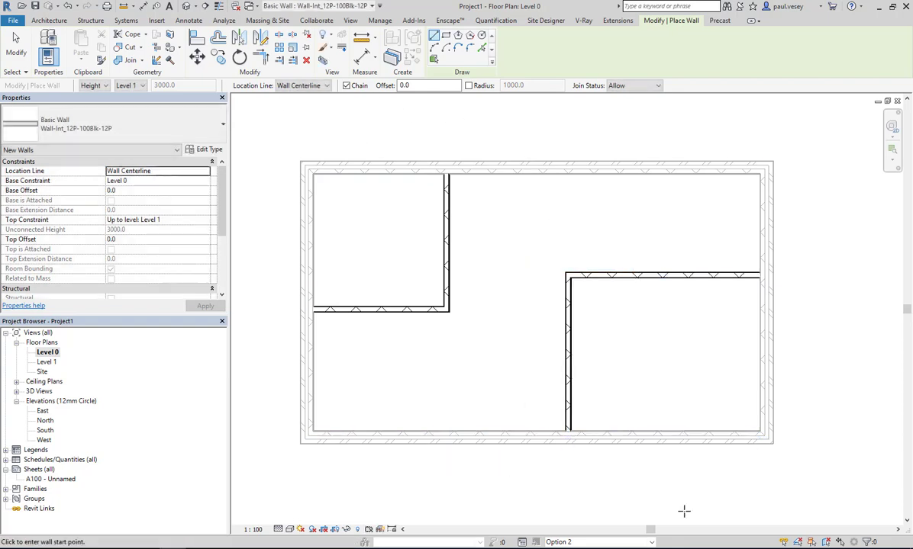
- Switch to Option 3, review the Option 1 and Option 2 layouts, then return to Option 3
click(380, 20)
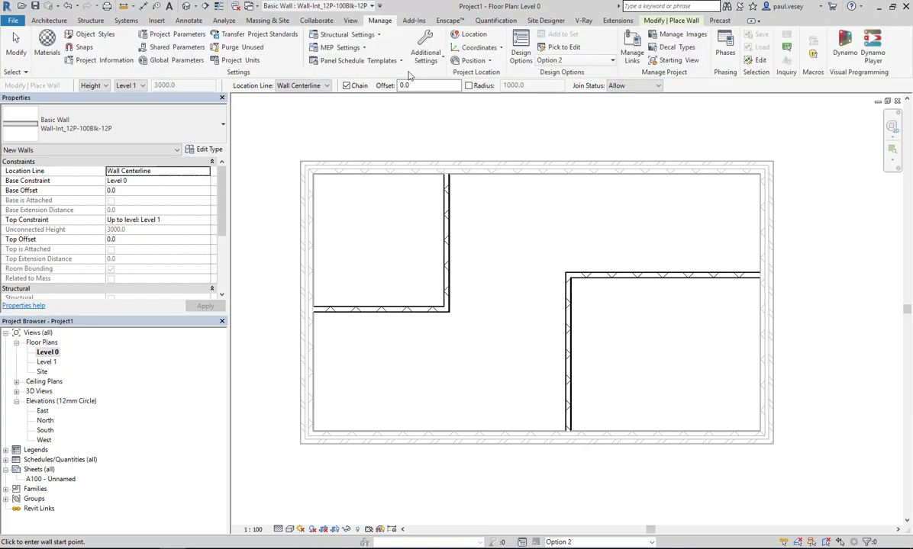
click(592, 61)
click(527, 112)
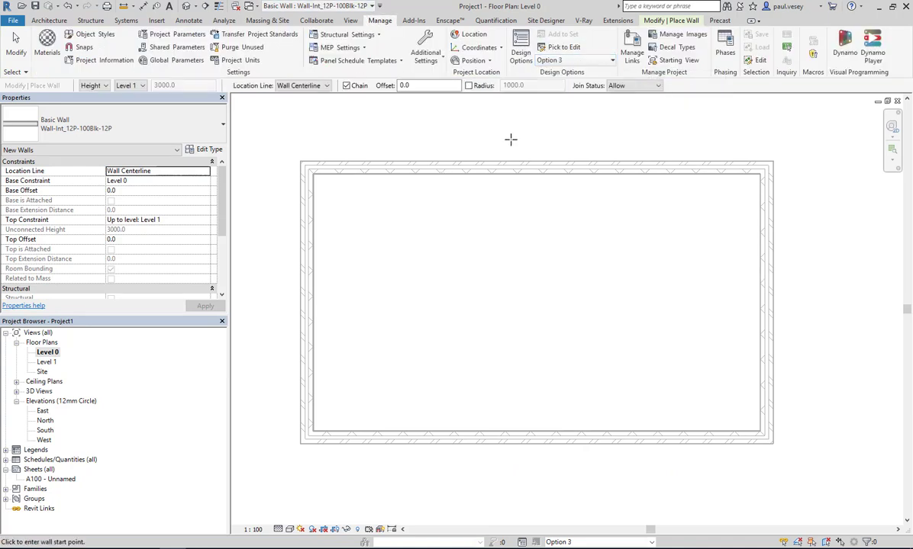
click(653, 543)
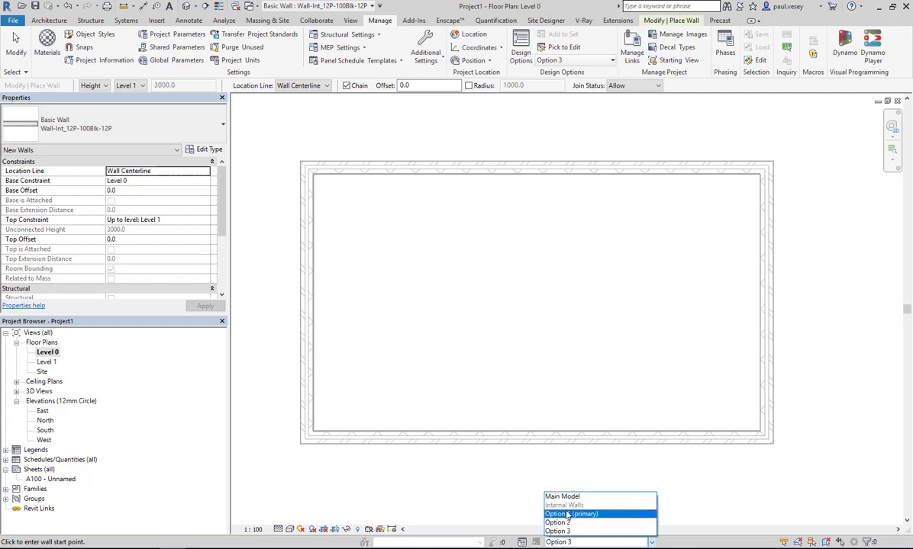
click(567, 514)
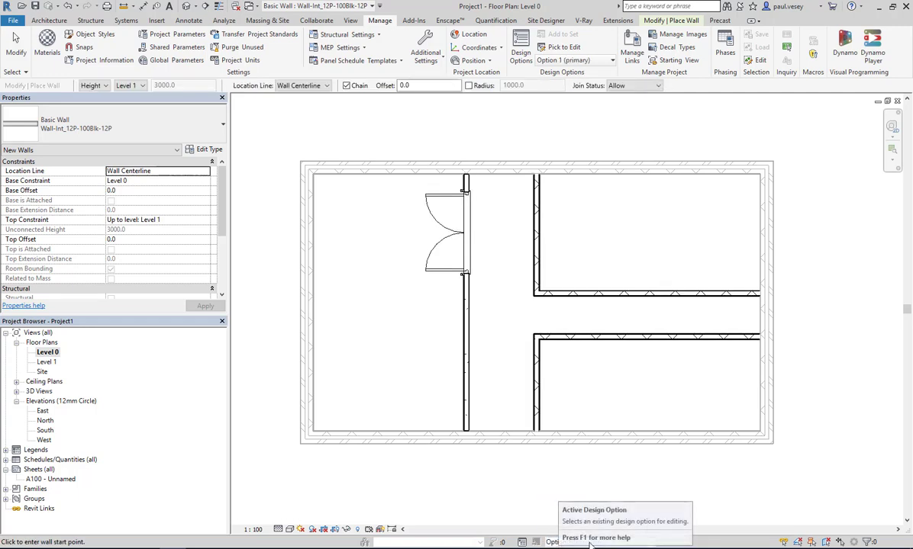
click(651, 542)
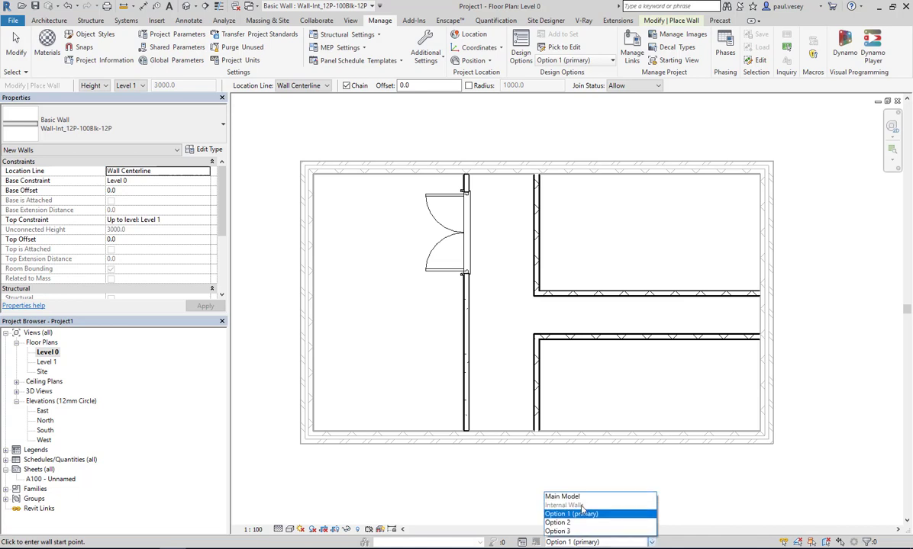
click(569, 490)
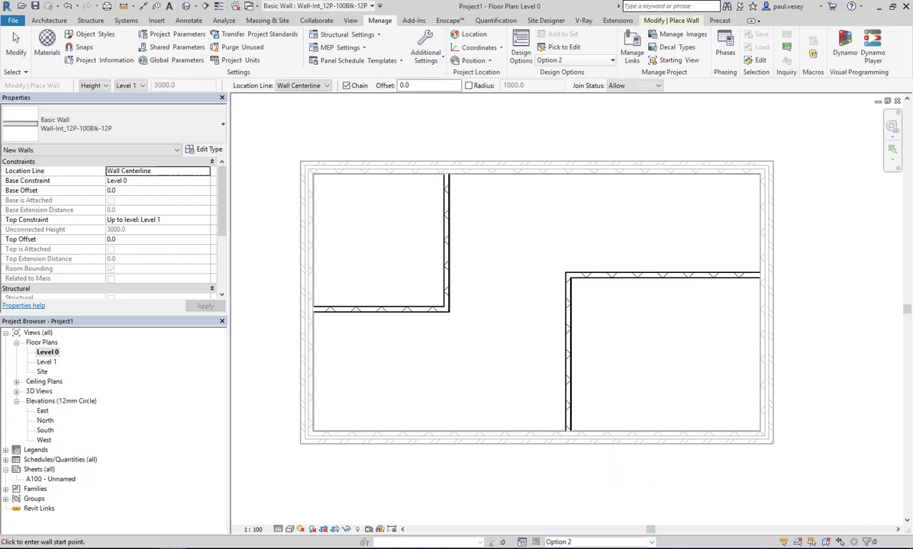
click(651, 542)
click(570, 531)
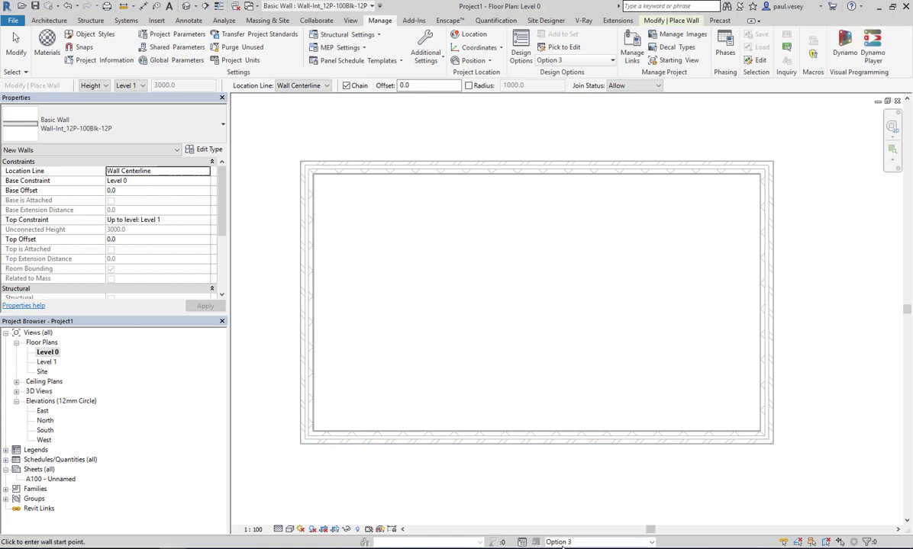
- Compare Option 2 and Option 1 again, ending with Option 3 as the edited option
click(651, 542)
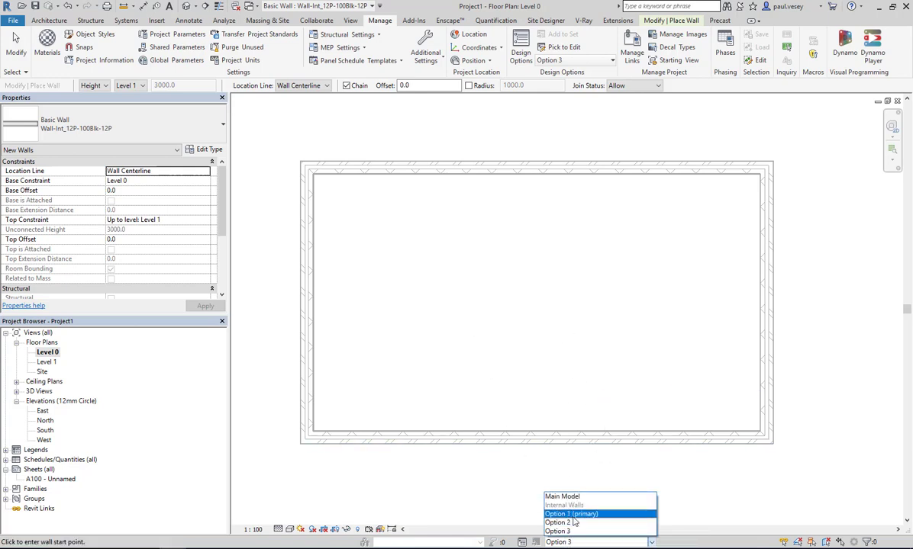
click(573, 522)
click(651, 542)
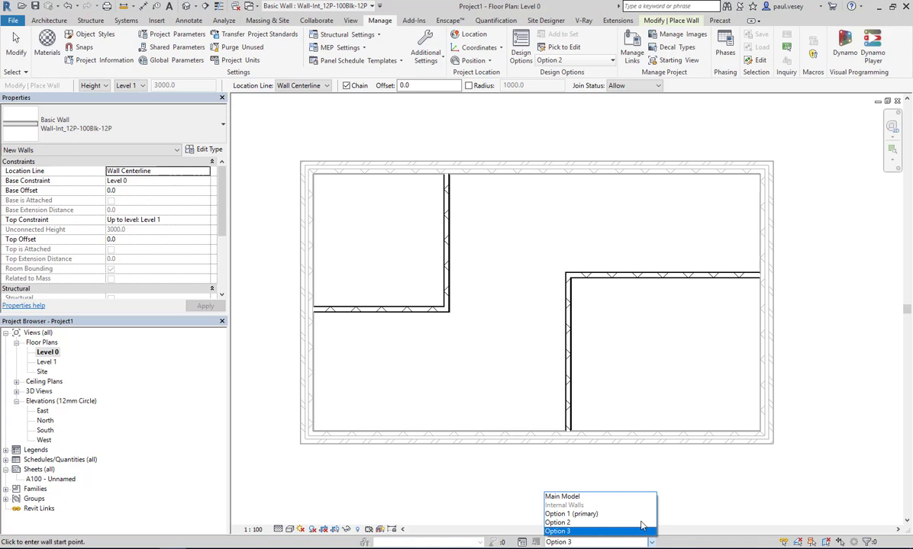
click(550, 483)
click(651, 541)
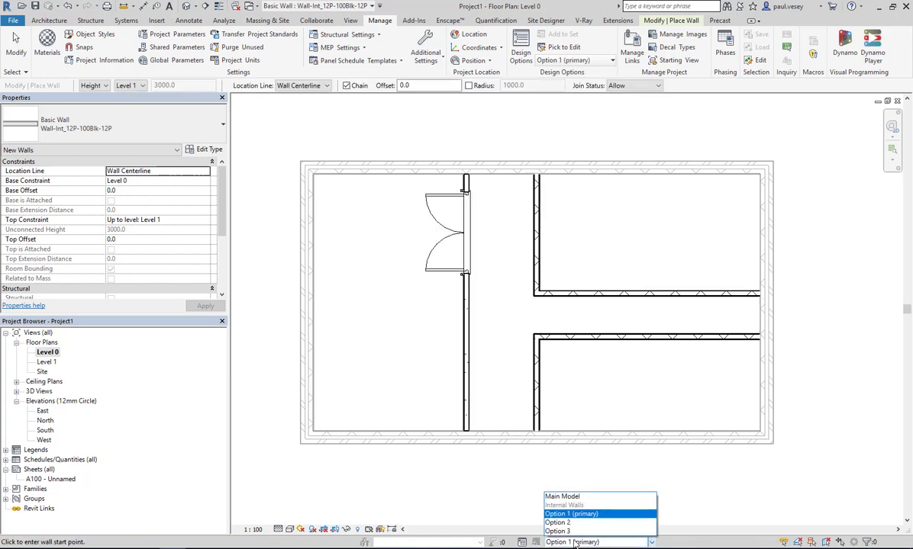
click(568, 532)
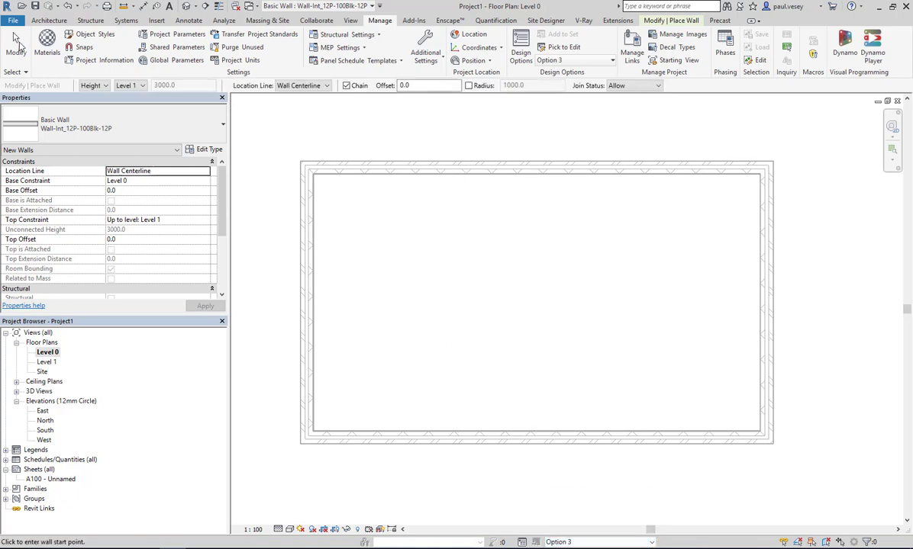
- Draw two corner-to-corner walls, top-left to bottom-right and top-right to bottom-left, forming an X
click(36, 21)
click(44, 58)
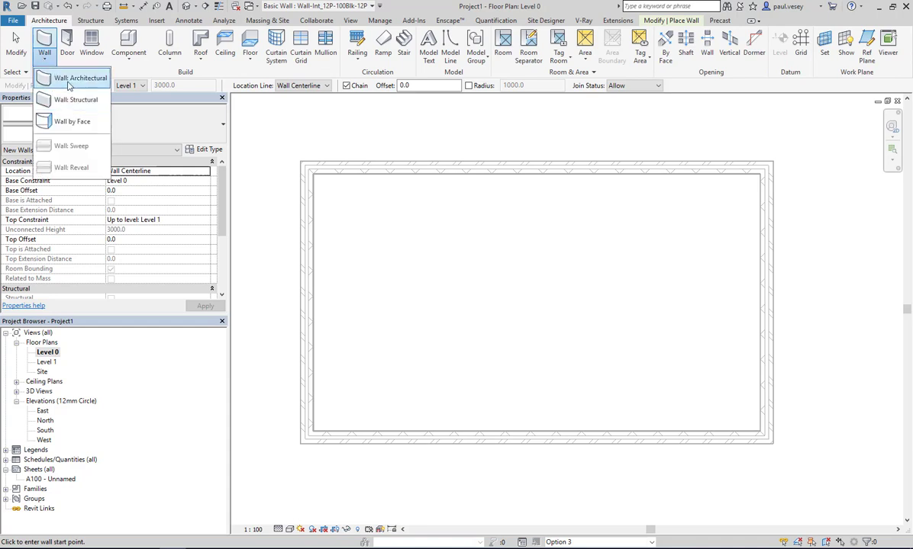
click(70, 79)
click(307, 168)
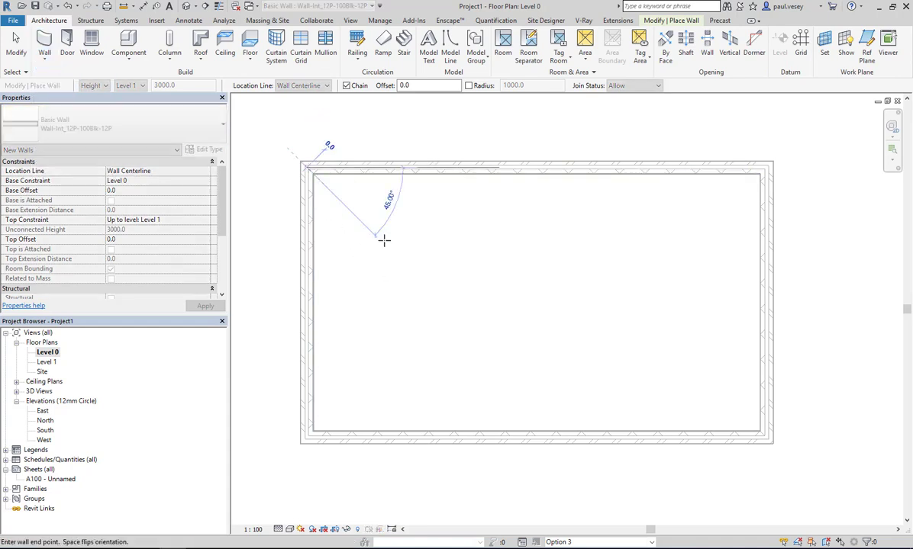
click(762, 431)
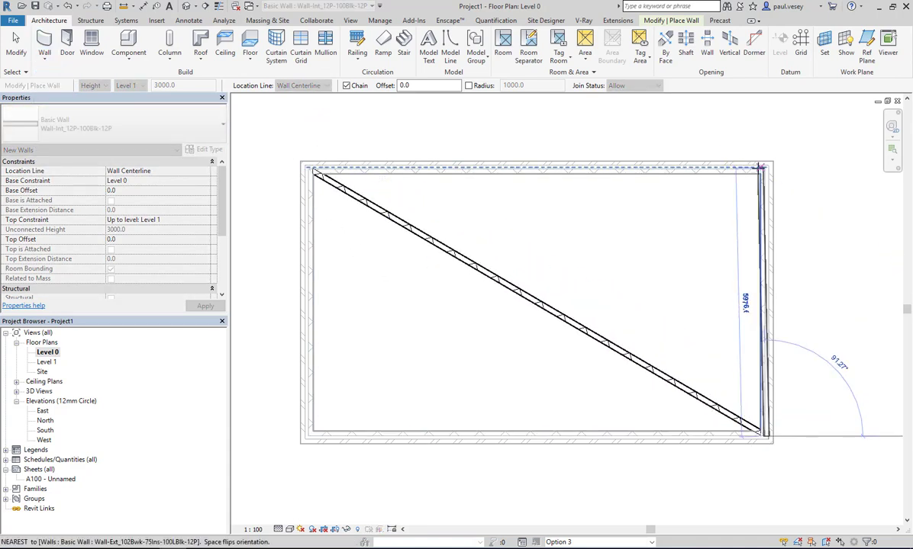
right_click(733, 276)
click(751, 283)
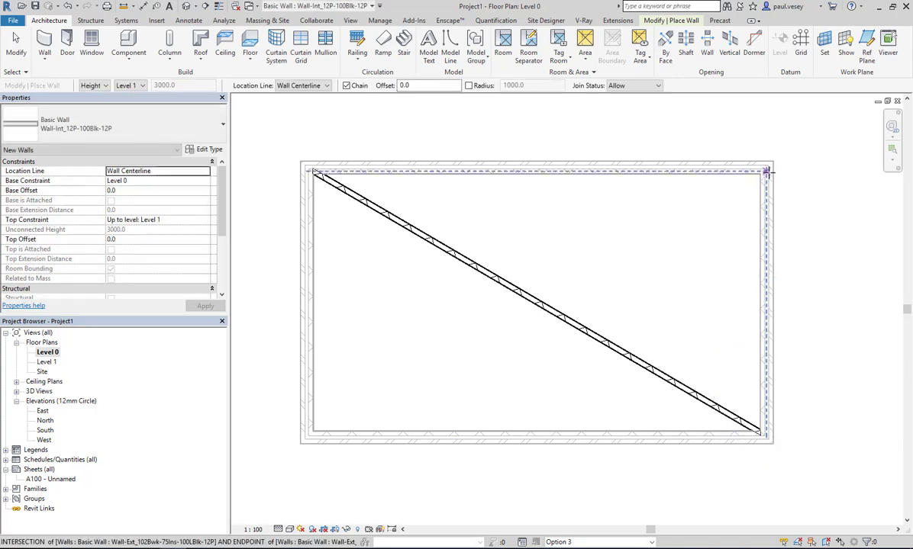
click(766, 172)
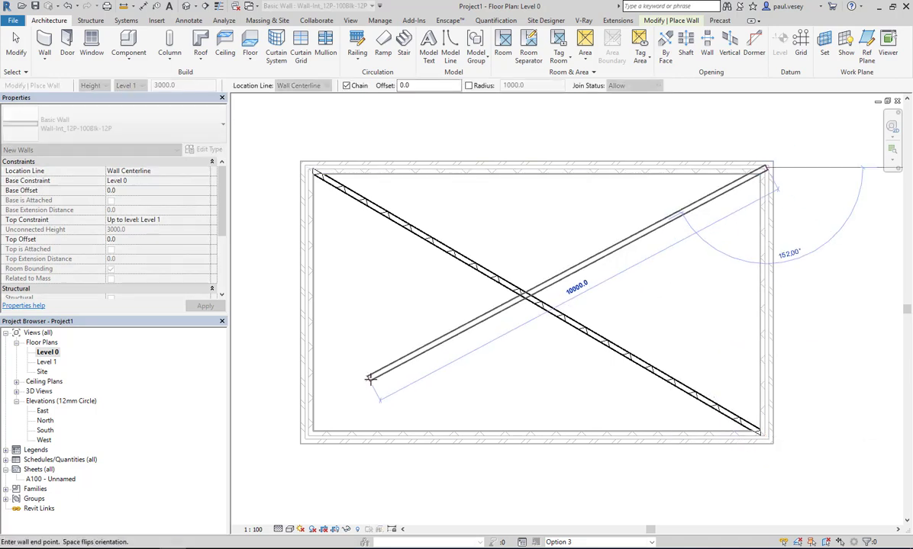
click(305, 436)
right_click(394, 282)
click(419, 291)
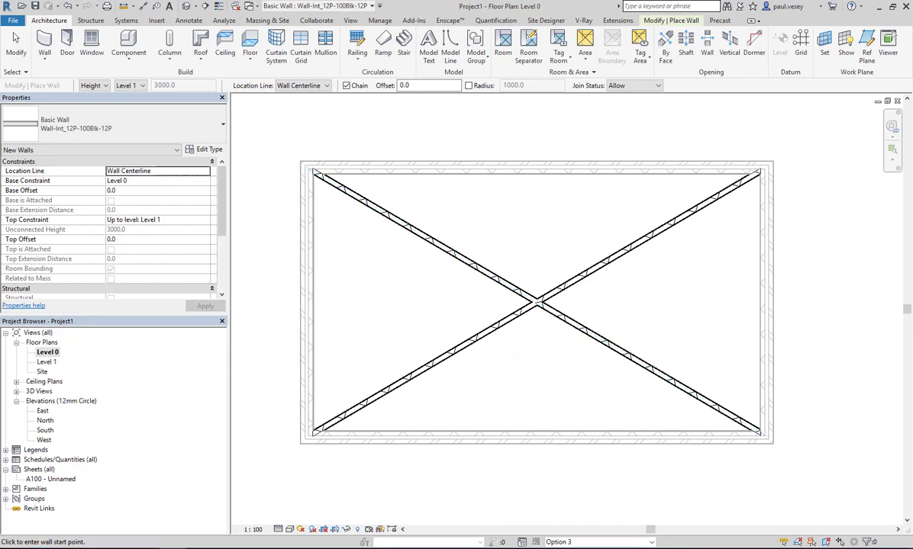
- Preview Option 2 and Option 1, then switch back to Main Model and nudge the plan view
click(650, 543)
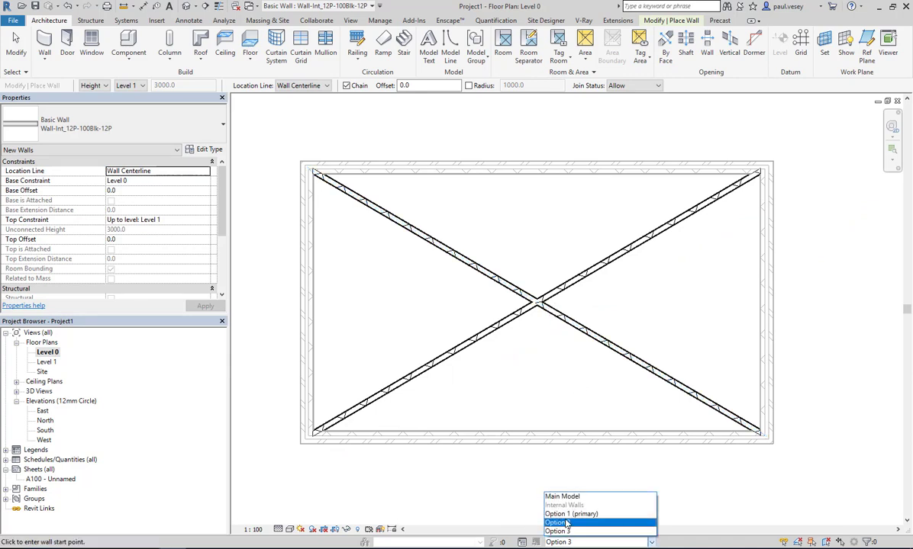
click(538, 496)
click(651, 542)
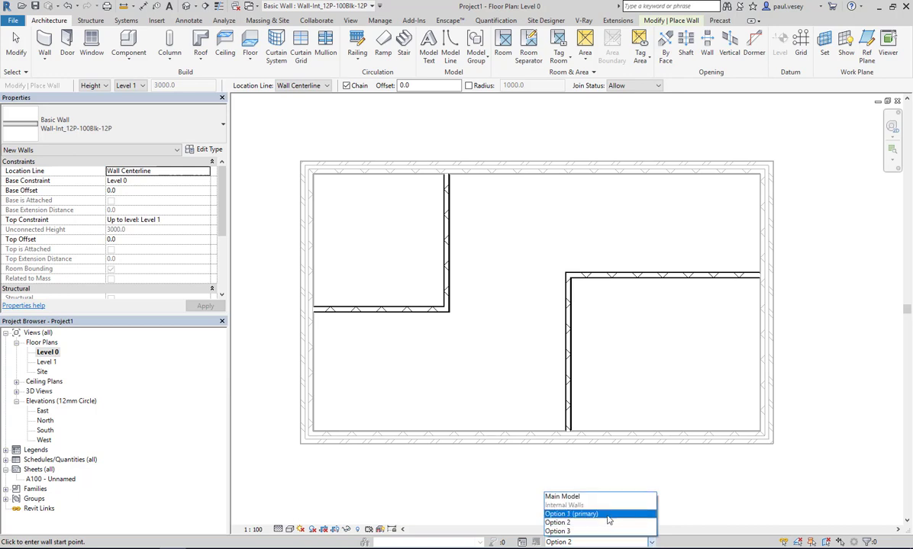
click(570, 513)
click(603, 542)
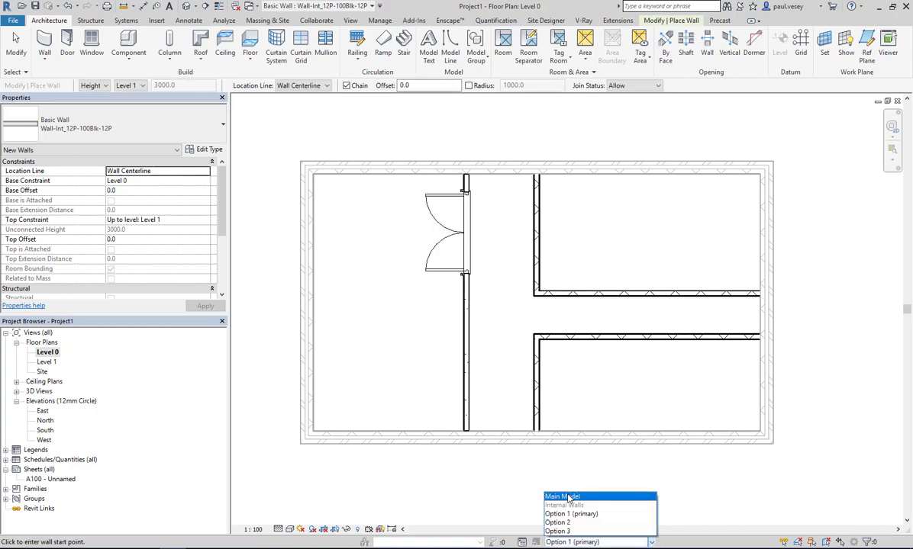
click(565, 497)
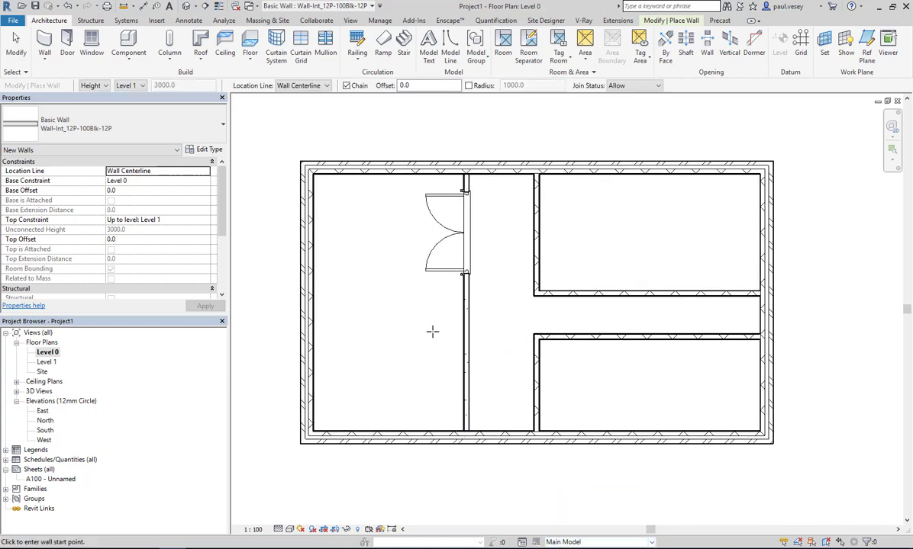
mouse_move(432, 332)
middle_down()
mouse_move(452, 336)
mouse_move(445, 329)
middle_up()
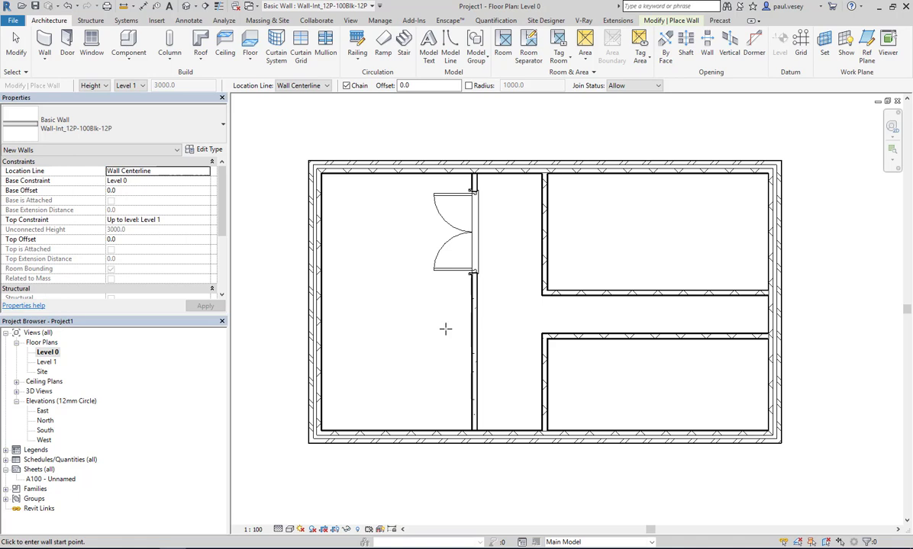
- Duplicate the Level 0 floor plan view twice
right_click(46, 352)
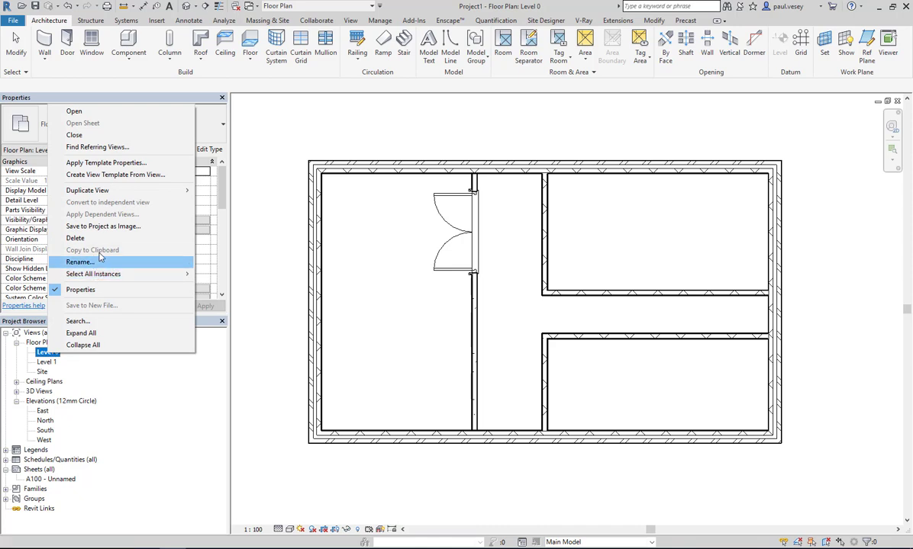
mouse_move(104, 191)
click(217, 190)
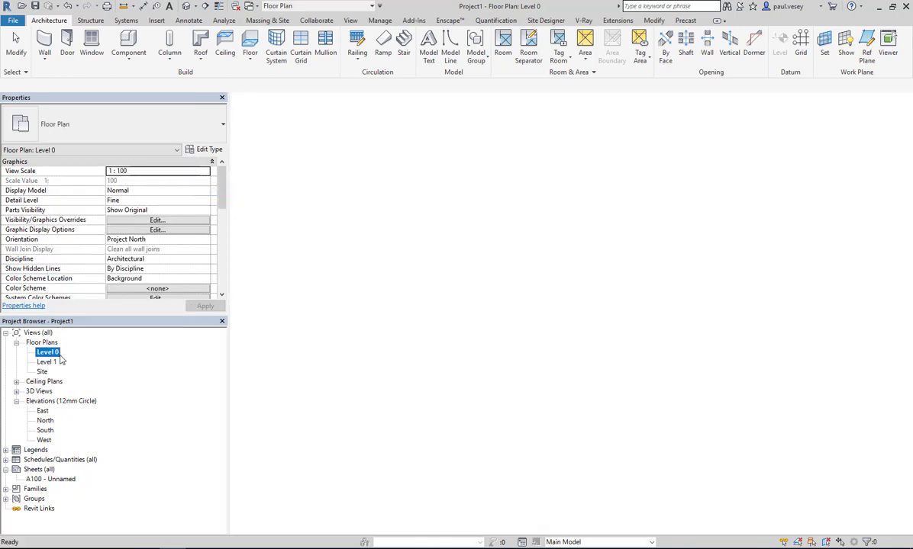
right_click(57, 363)
mouse_move(183, 198)
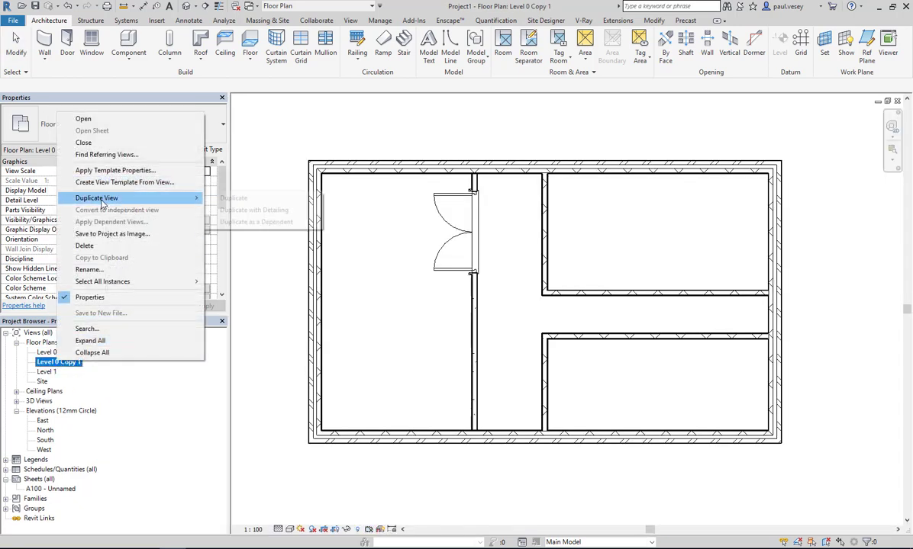
click(232, 198)
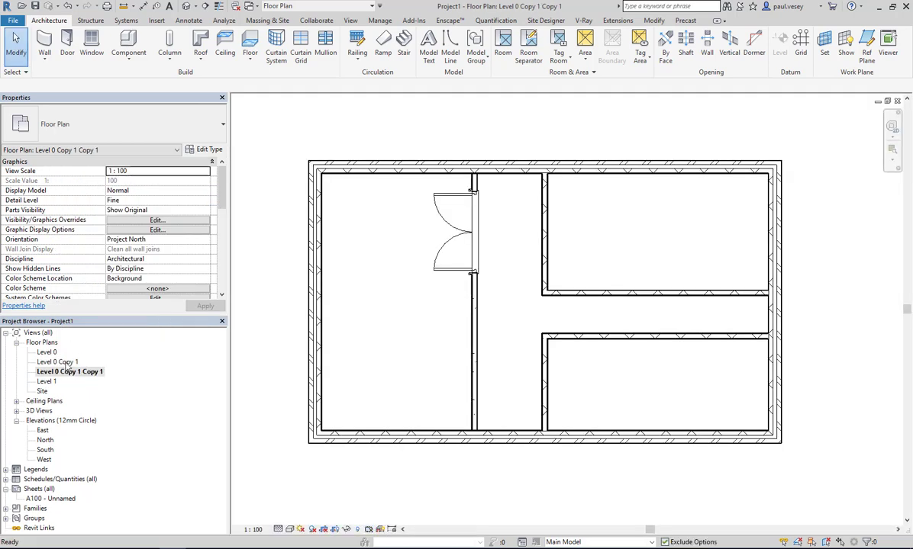
- Rename Level 0 Copy 1 to 'Level 0 Option 2'
right_click(69, 372)
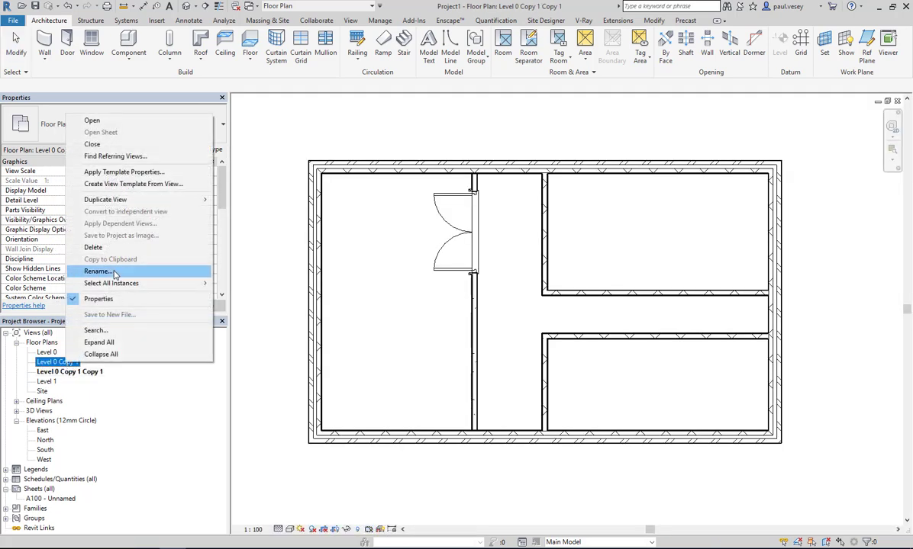
click(115, 272)
click(80, 362)
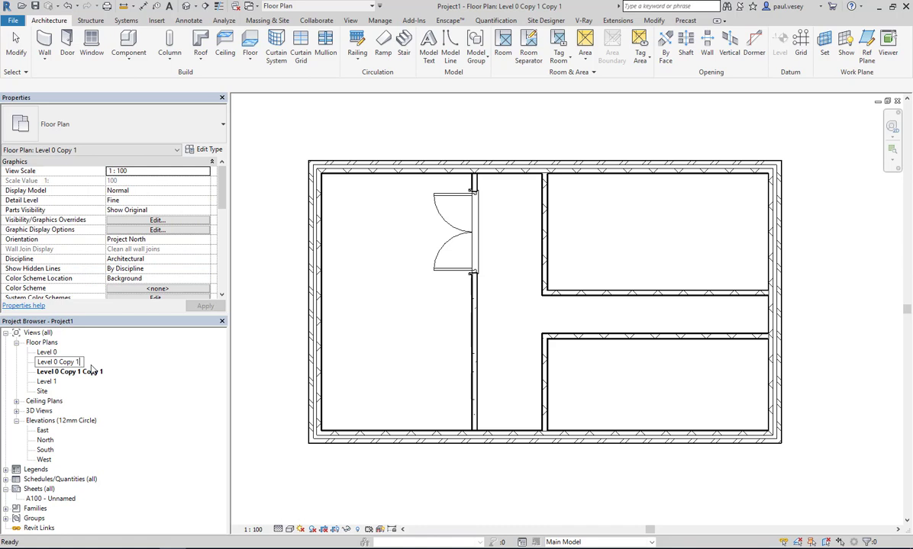
key(BackSpace)
key(BackSpace)
key(BackSpace)
key(BackSpace)
key(BackSpace)
key(BackSpace)
text(Option)
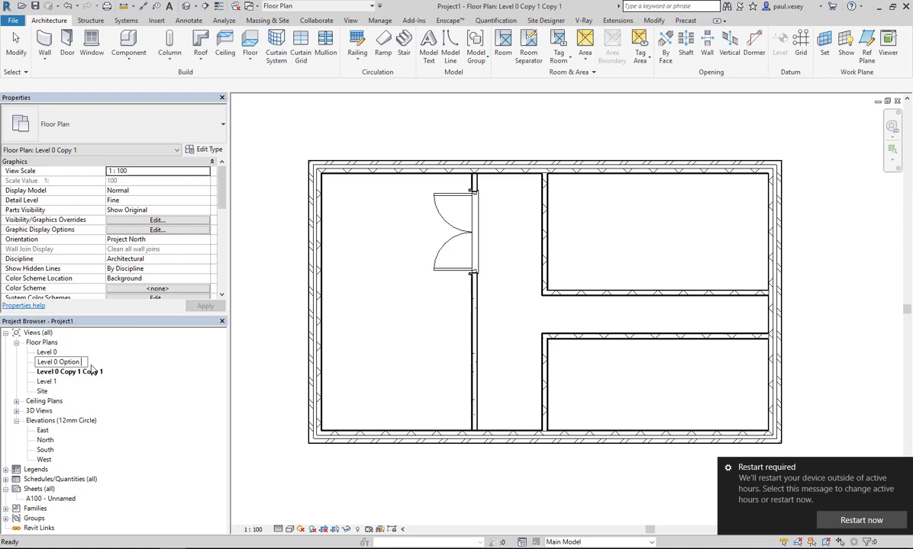
text( 2)
key(Return)
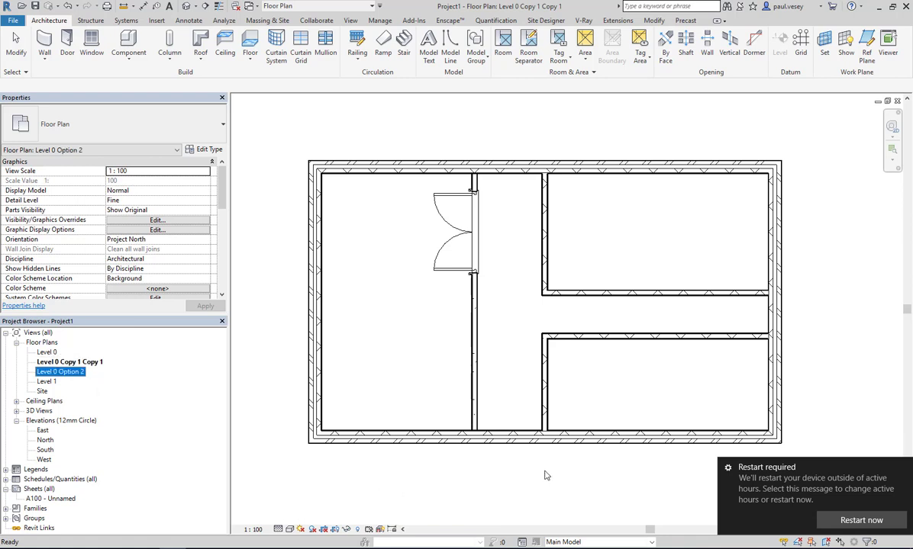
- Rename the view 'Level 0 Copy 1 Copy 1' to 'Level 0 Option 3'
click(902, 467)
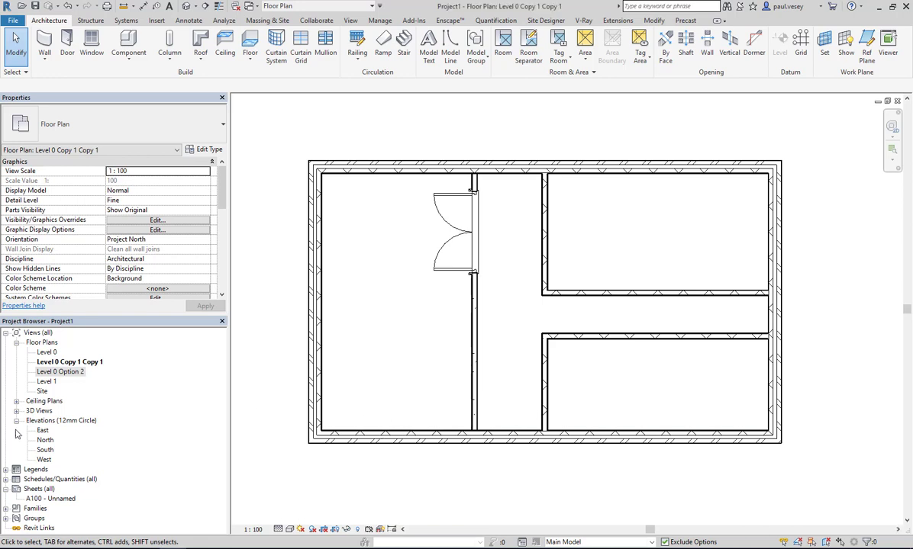
right_click(67, 364)
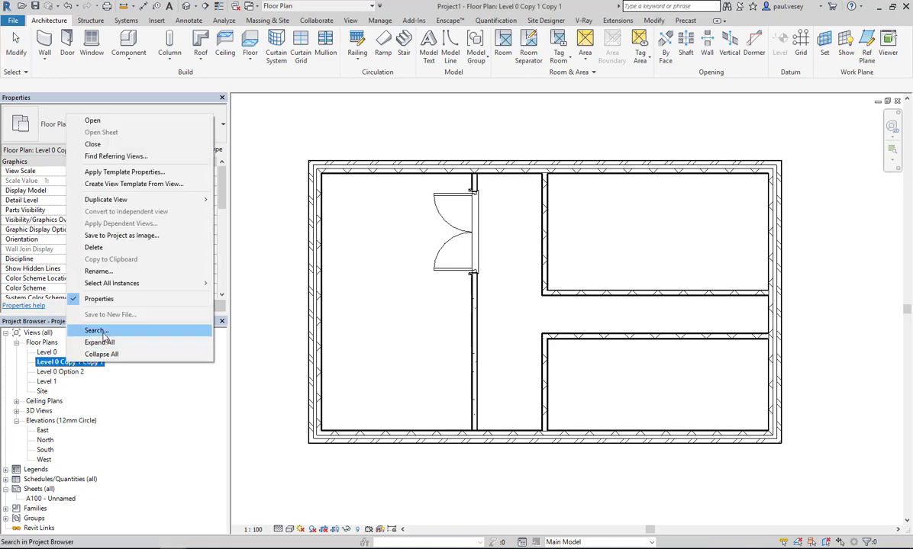
click(97, 272)
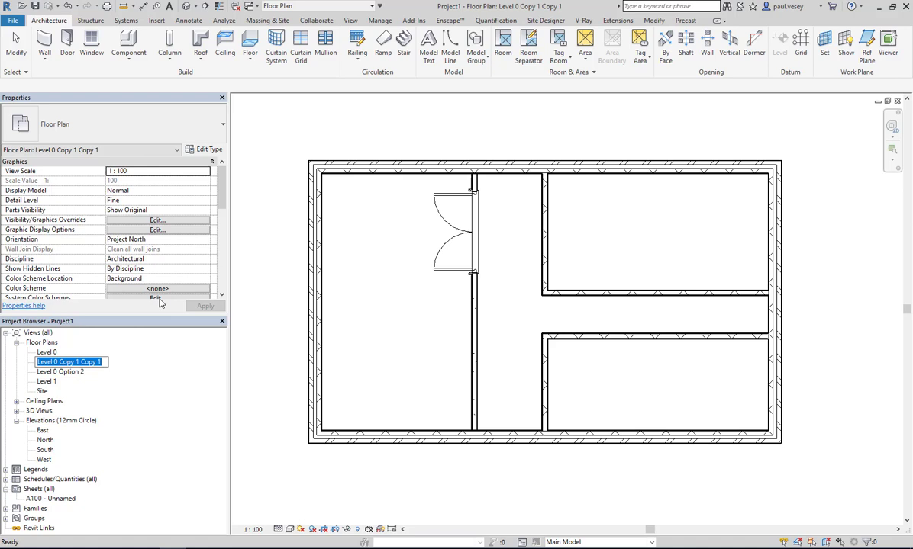
key(End)
key(BackSpace)
key(BackSpace)
key(BackSpace)
key(BackSpace)
key(BackSpace)
key(BackSpace)
key(BackSpace)
key(BackSpace)
key(BackSpace)
key(BackSpace)
key(BackSpace)
key(BackSpace)
key(BackSpace)
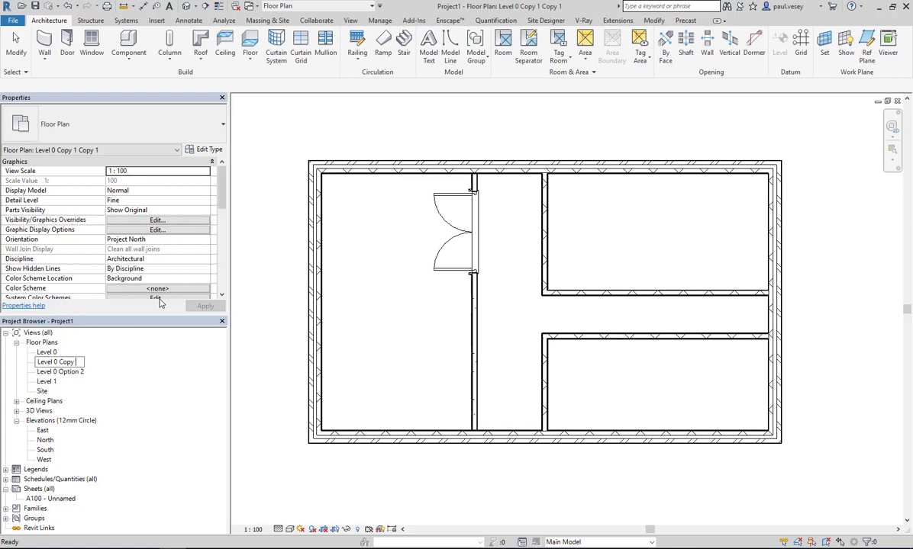
text(Option 3)
key(Return)
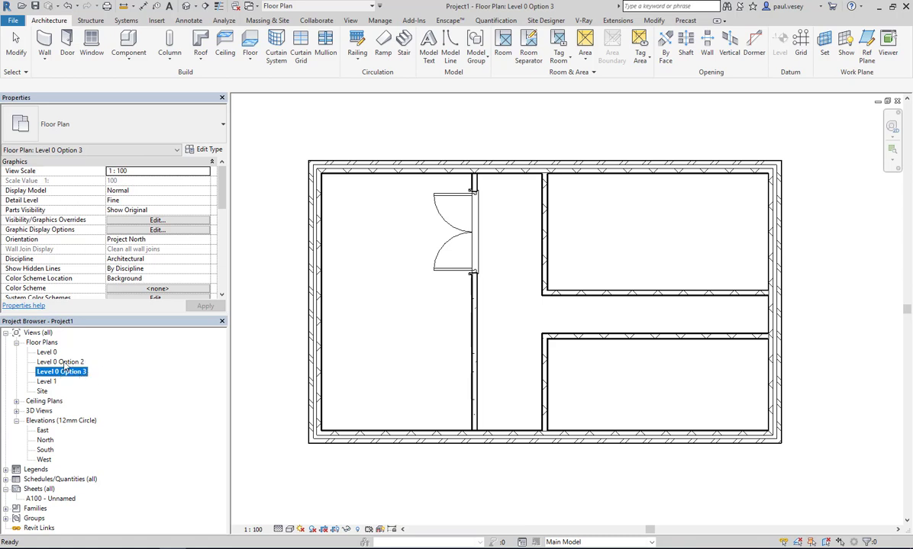
key(Up)
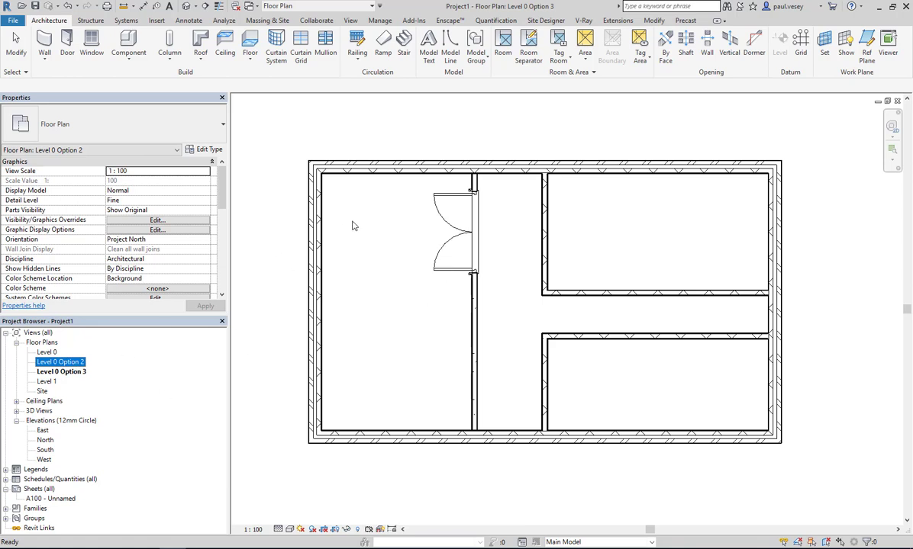
- Place Level 0 top left, Level 0 Option 2 top right, and Level 0 Option 3 bottom left on A100
double_click(51, 499)
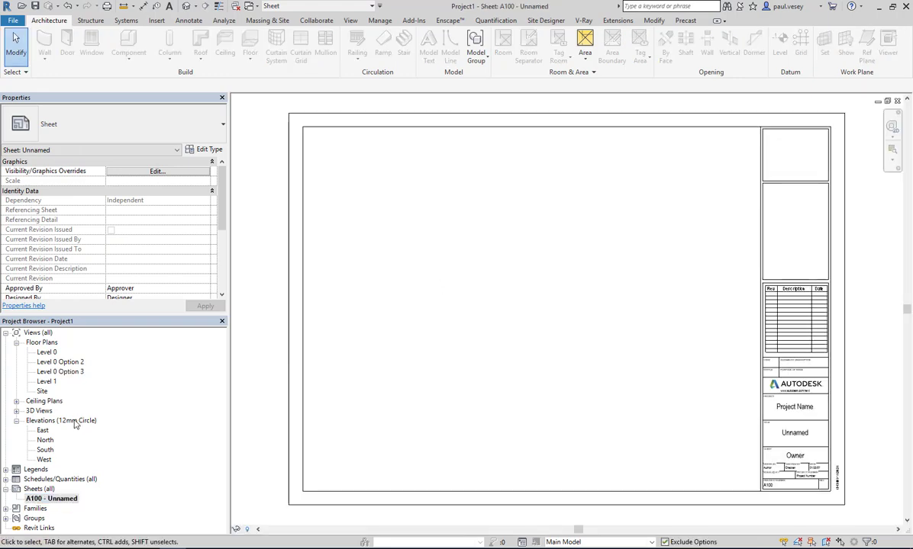
drag(50, 355, 416, 216)
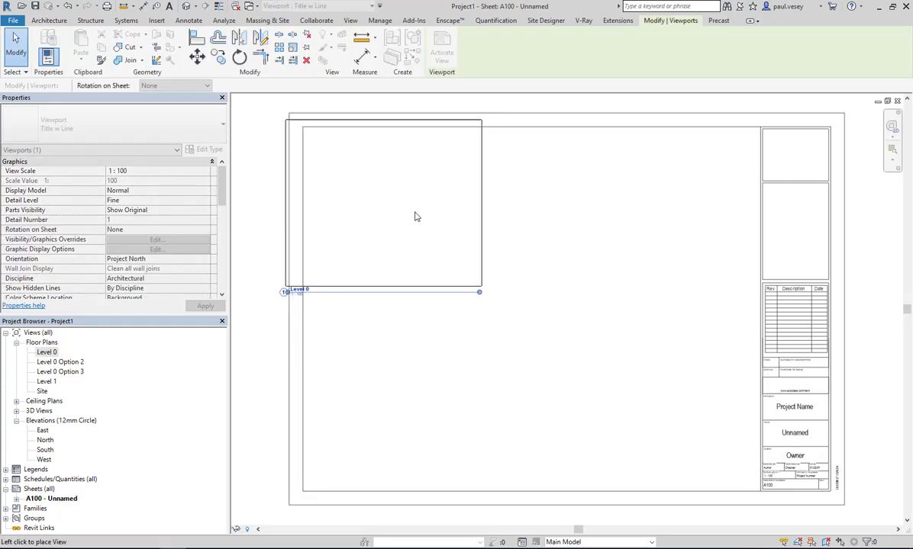
click(409, 221)
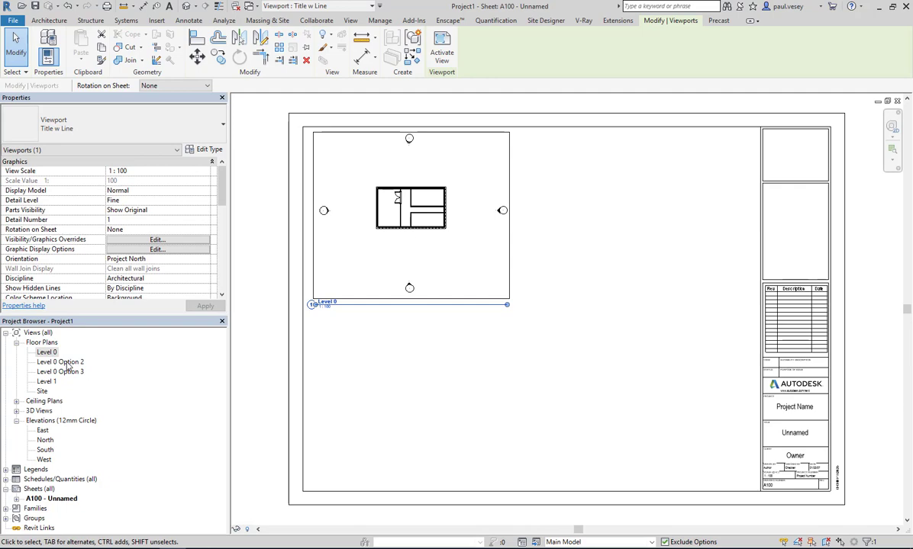
drag(65, 363, 609, 193)
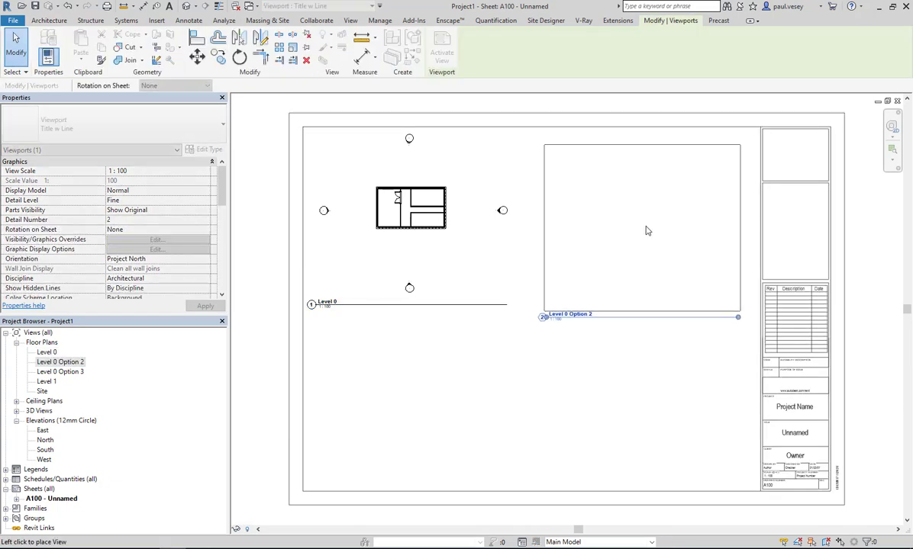
click(648, 227)
click(61, 371)
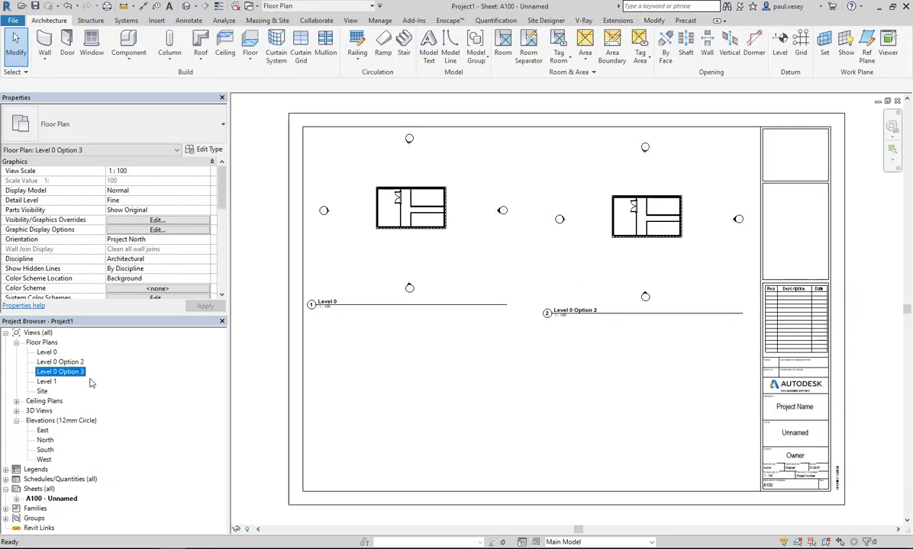
drag(90, 383, 418, 399)
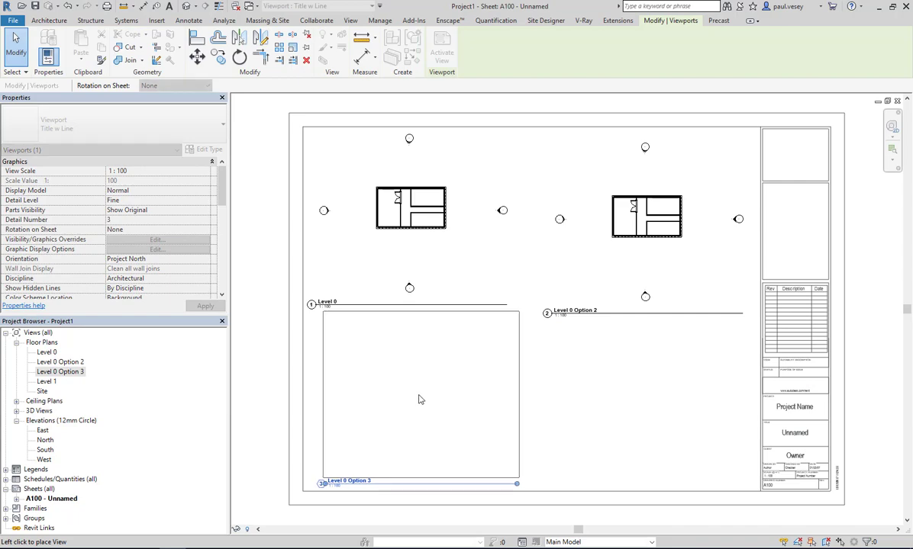
click(418, 397)
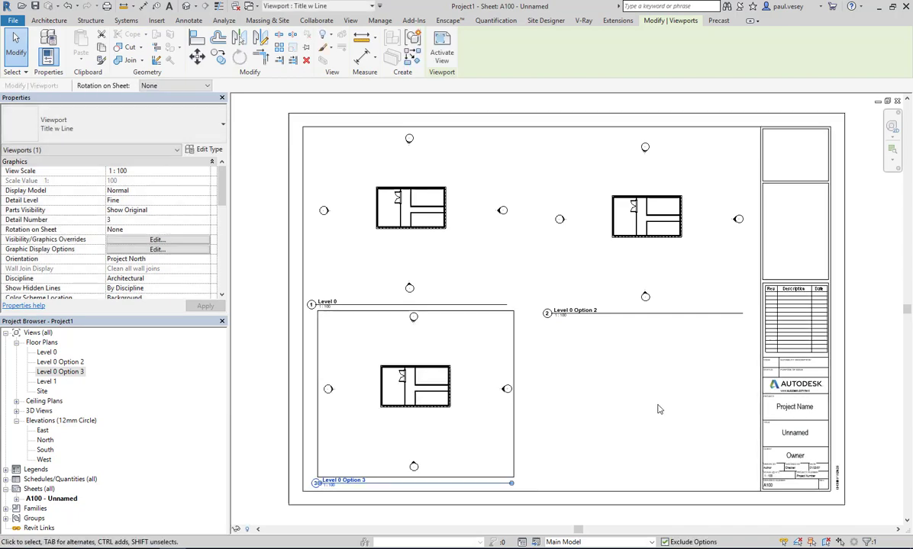
click(537, 425)
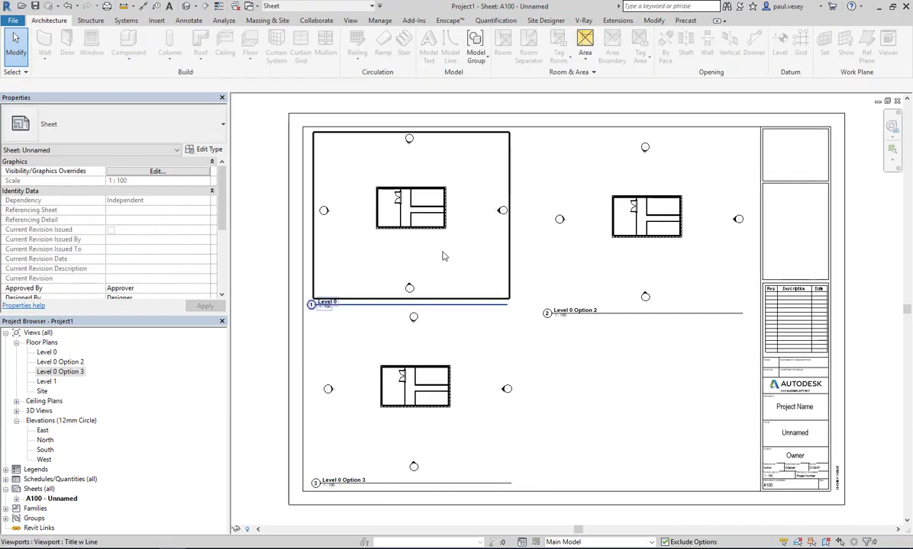
- Set Level 0's Visibility/Graphics design option for Internal Walls to Option 1 (primary)
double_click(48, 353)
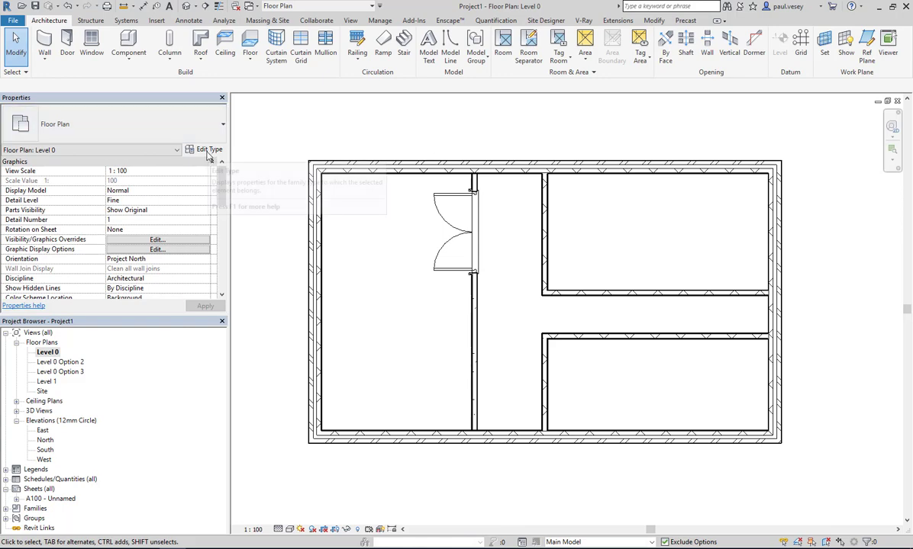
click(158, 240)
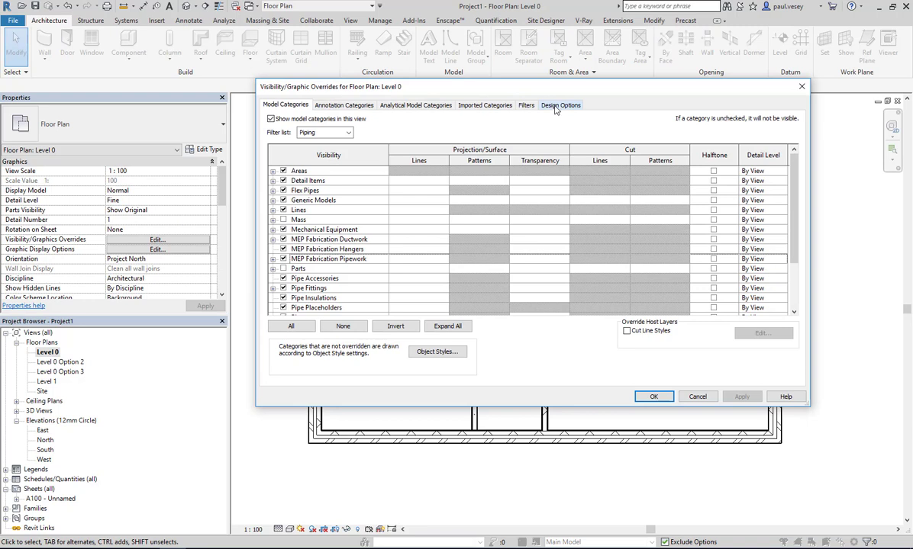
click(556, 106)
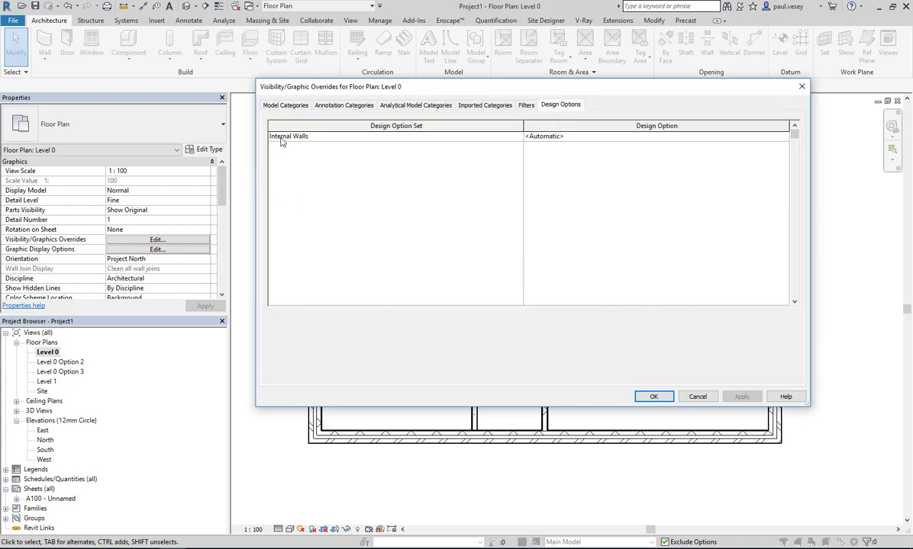
click(764, 139)
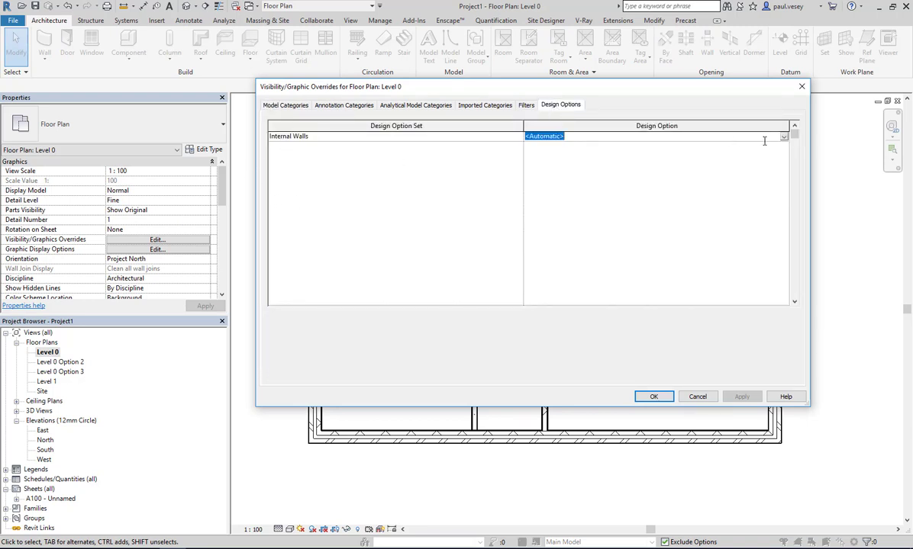
click(782, 138)
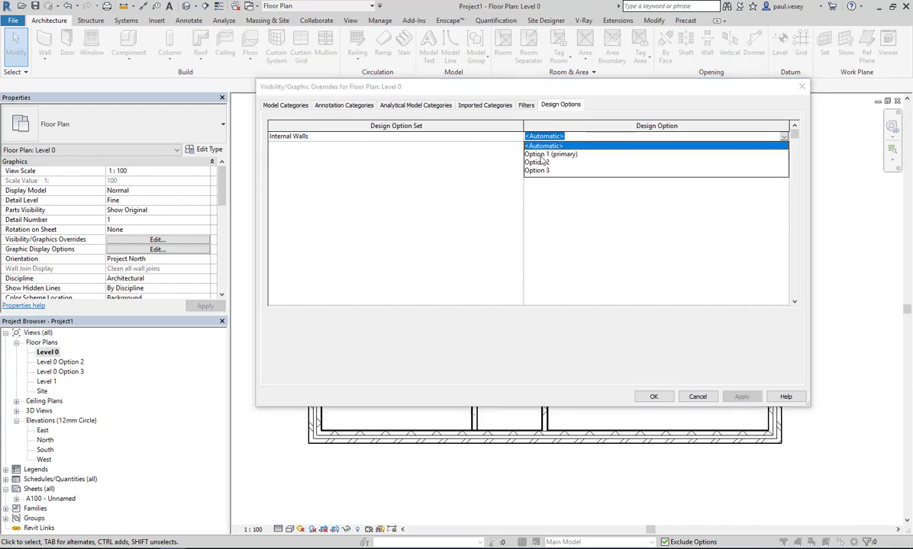
click(553, 154)
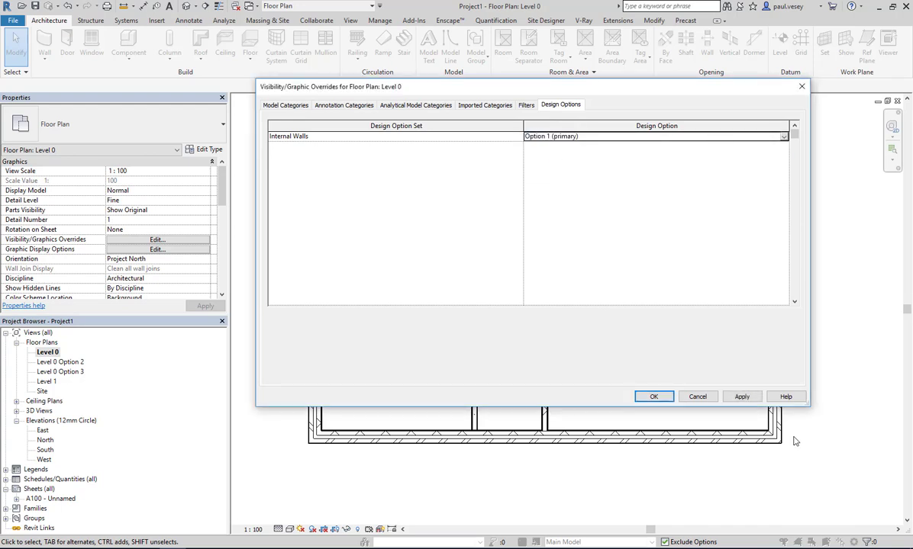
click(650, 397)
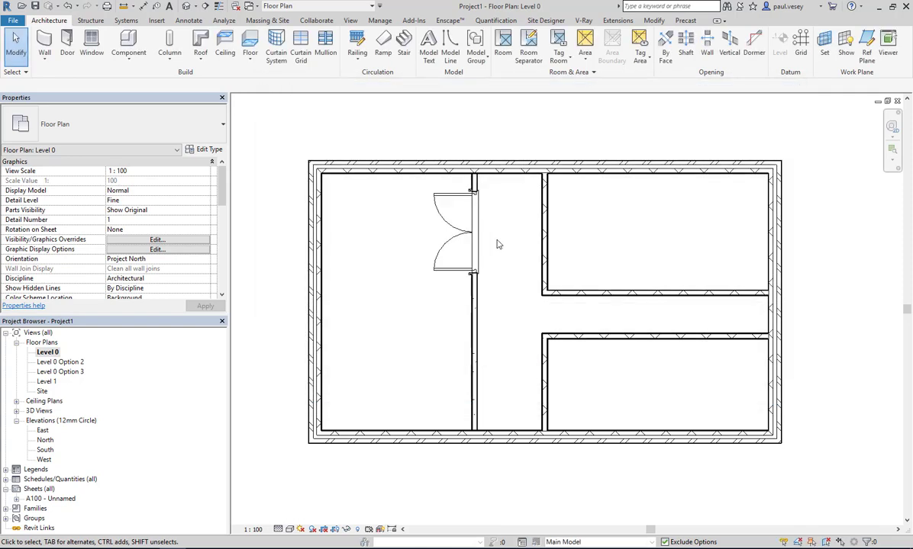
- Set the Level 0 Option 2 view's Internal Walls design option to Option 2
double_click(69, 363)
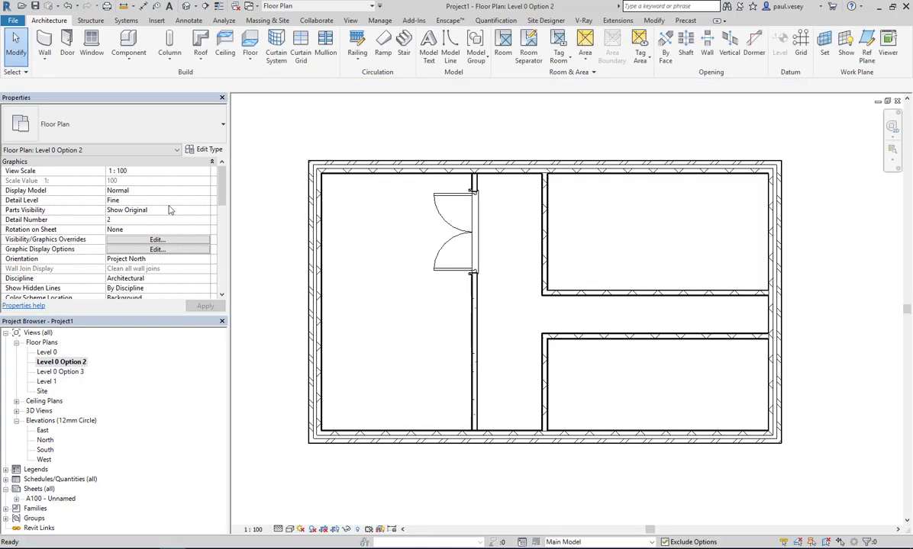
click(158, 239)
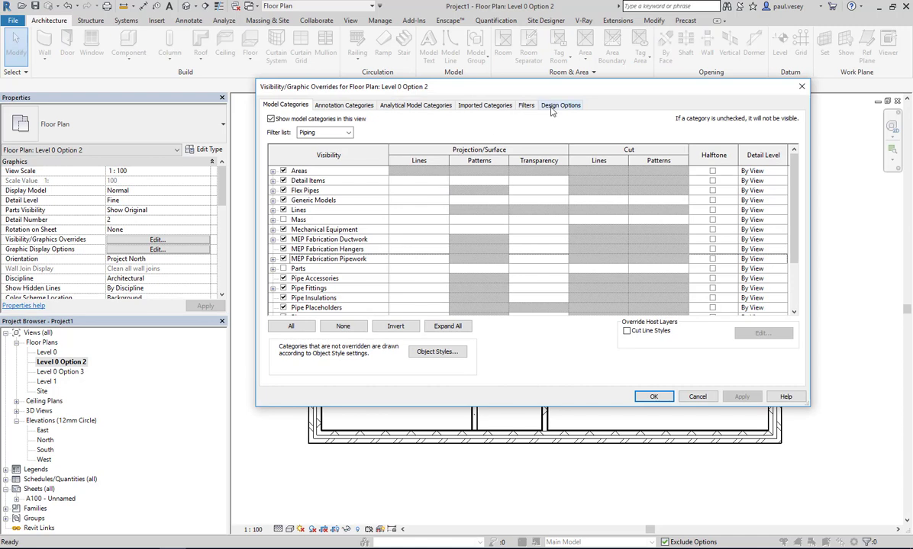
click(560, 105)
click(775, 139)
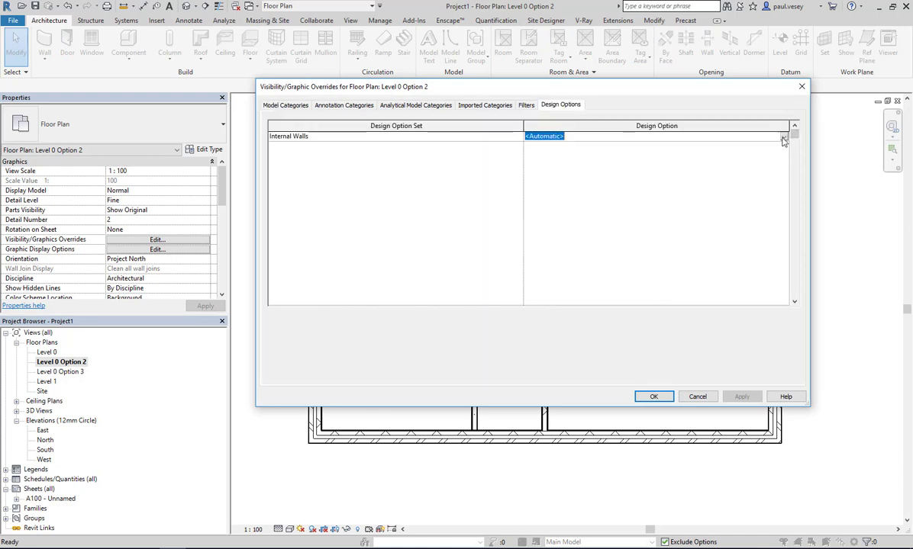
click(782, 137)
click(548, 161)
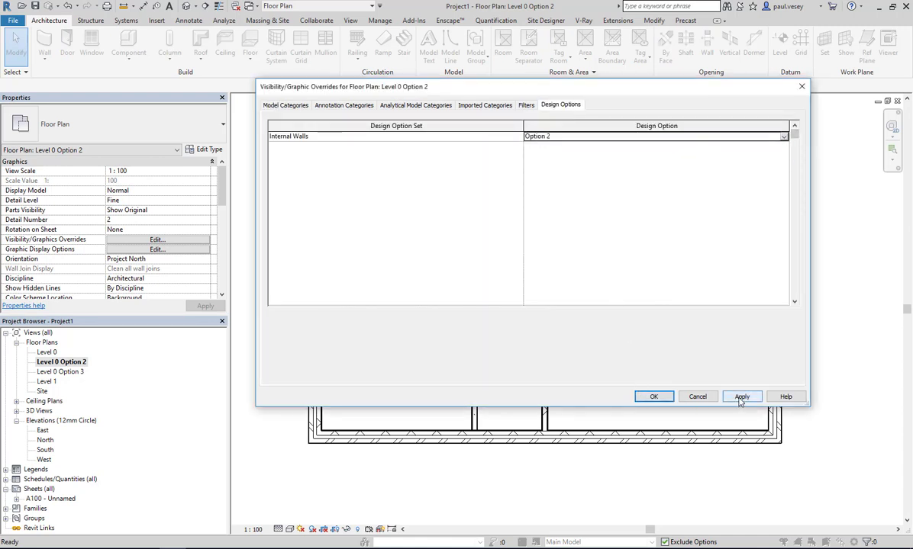
click(739, 398)
click(652, 397)
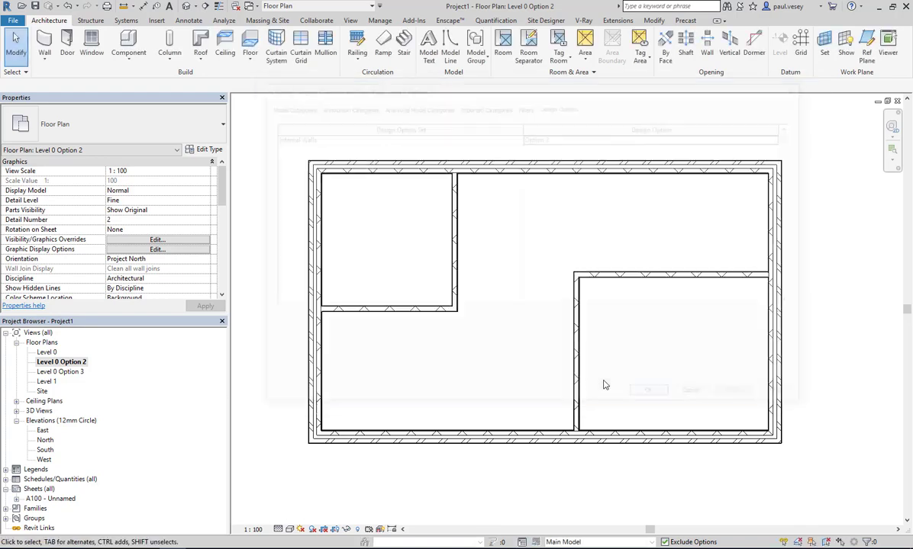
- Set the Level 0 Option 3 view's Internal Walls design option to Option 3
double_click(74, 372)
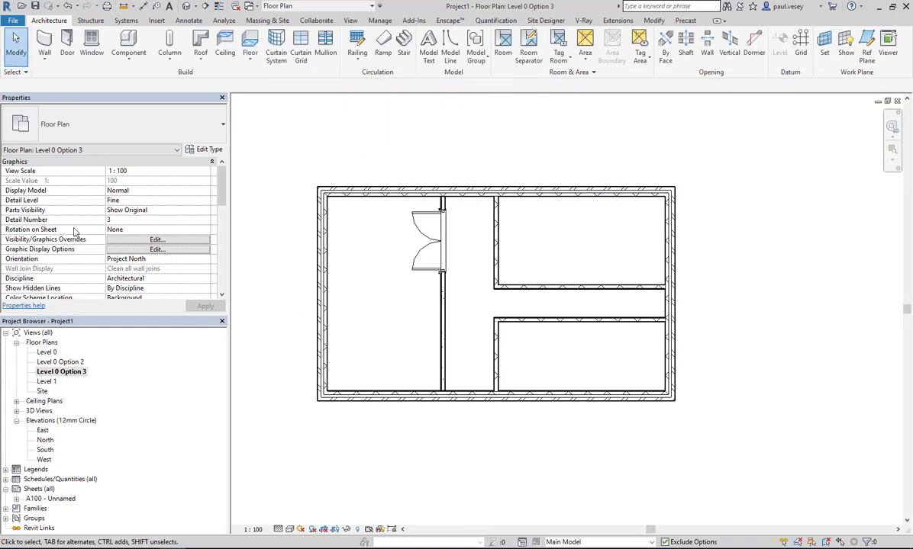
click(157, 241)
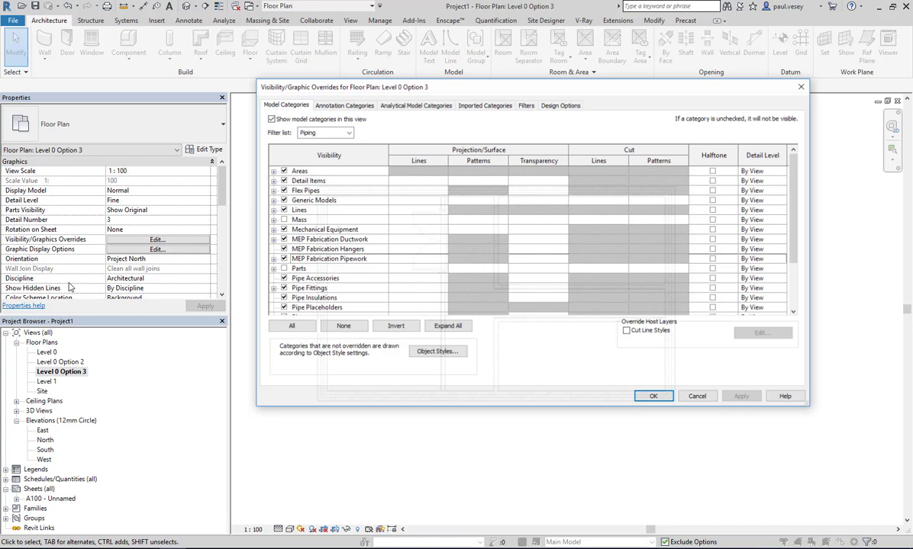
click(551, 107)
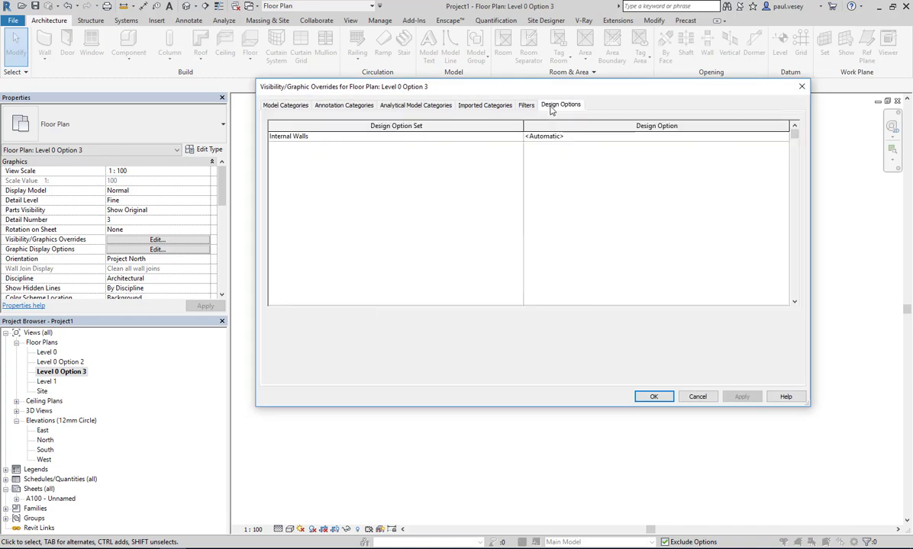
click(785, 136)
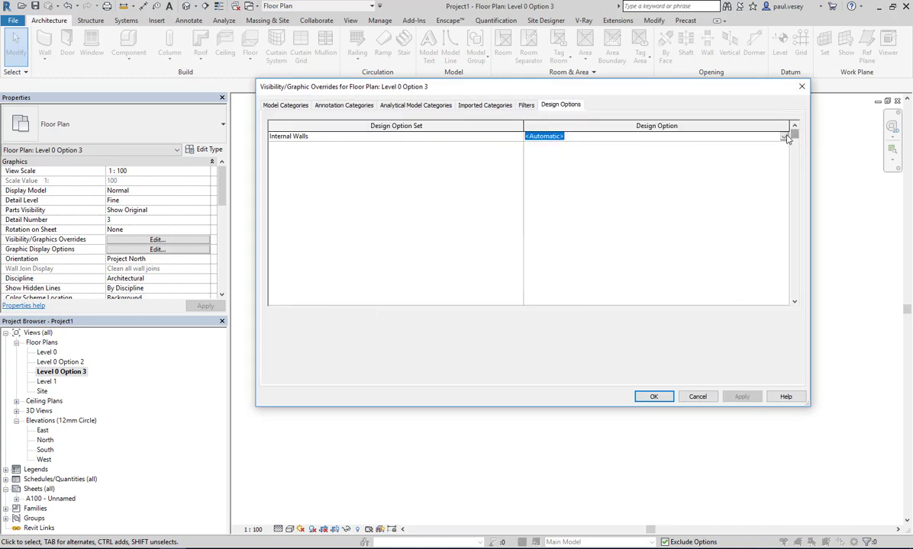
click(784, 137)
click(540, 170)
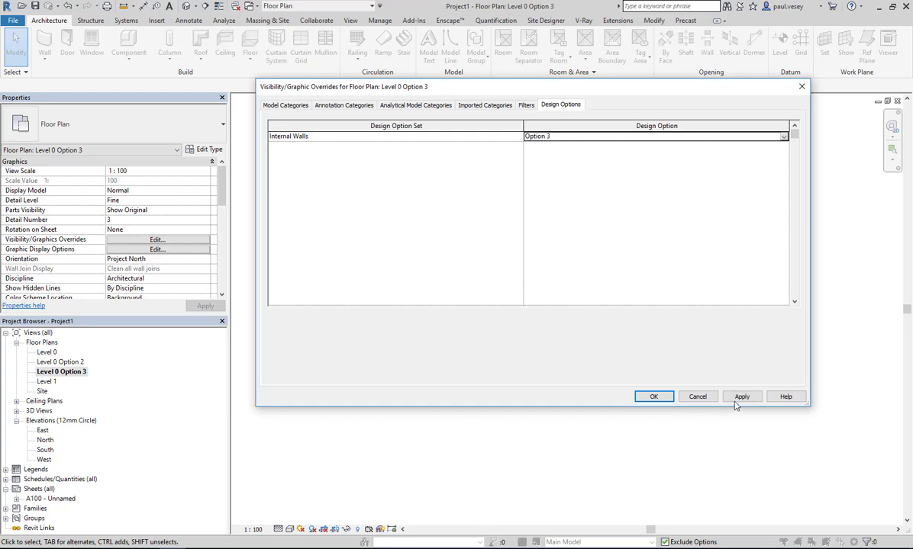
click(654, 397)
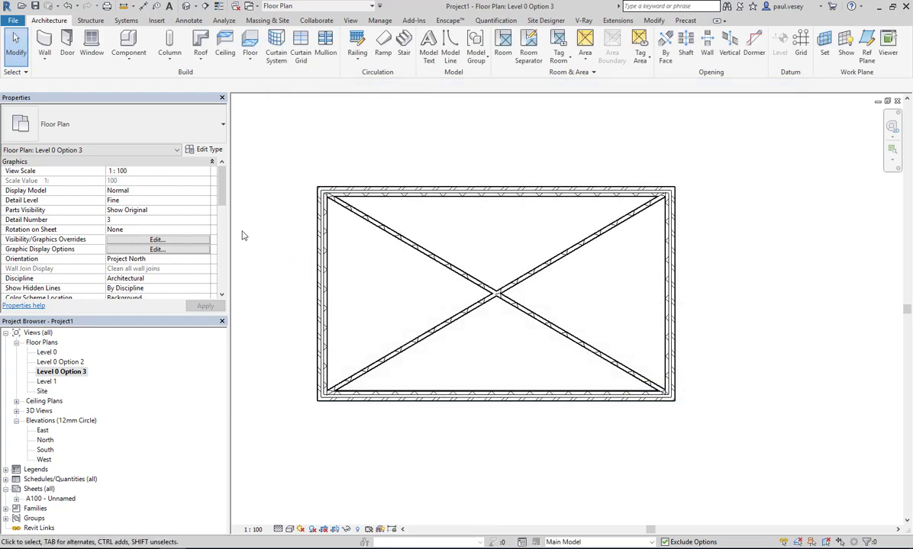
- Open sheet A100 and zoom and pan to see all three viewports
double_click(55, 501)
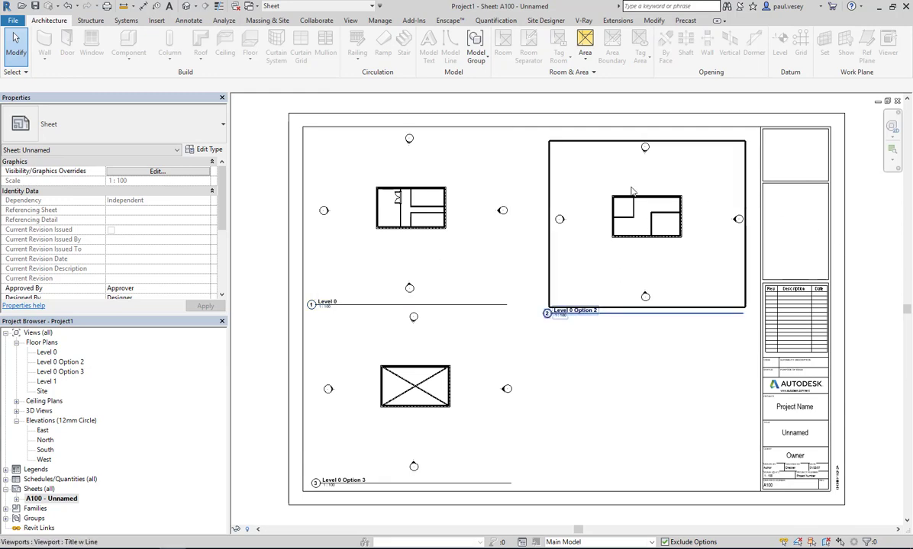
scroll(631, 191, up, 4)
scroll(627, 237, down, 5)
middle_drag(534, 267, 558, 267)
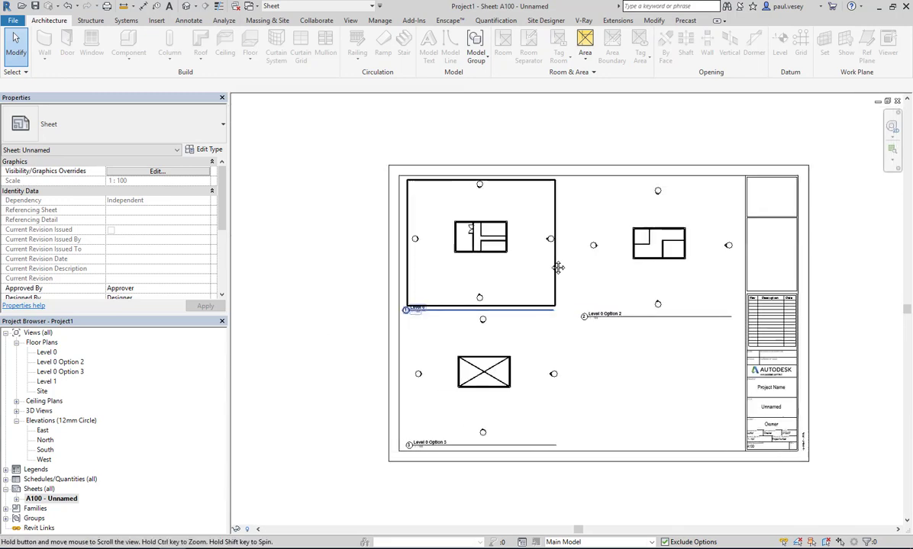
scroll(488, 240, up, 4)
scroll(489, 241, down, 5)
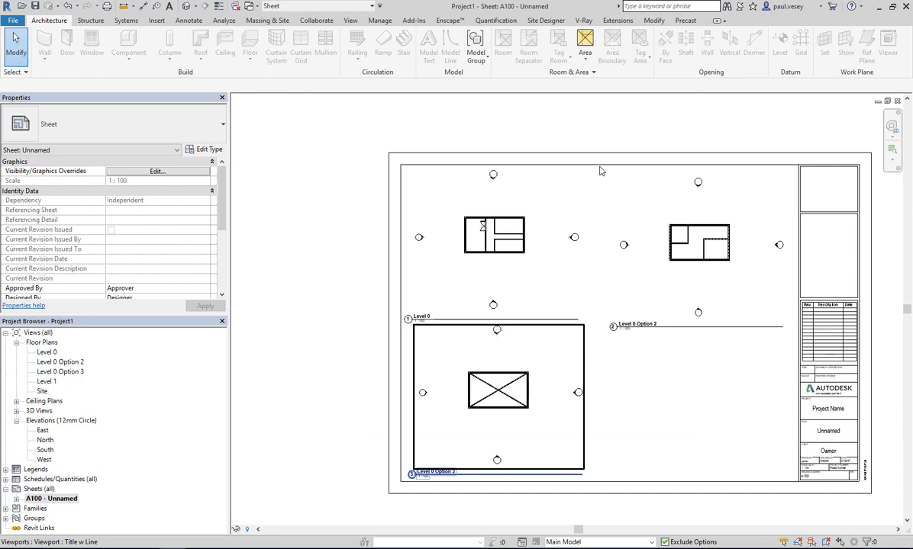
click(379, 21)
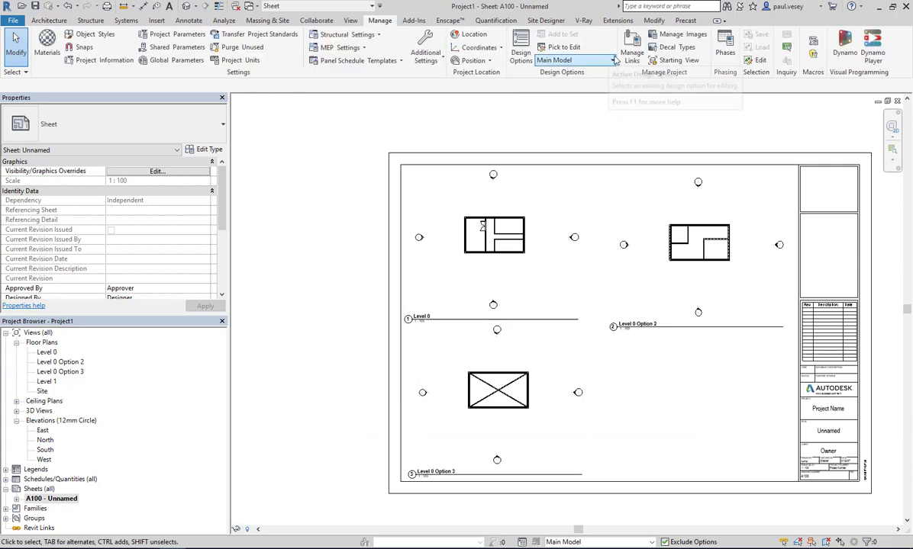
- Make Option 2 the primary Internal Walls design option
click(519, 56)
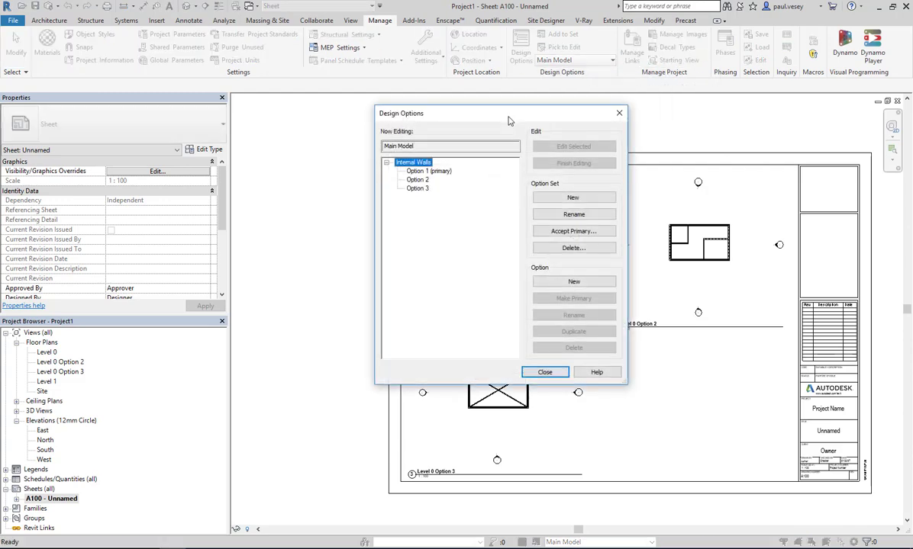
click(418, 180)
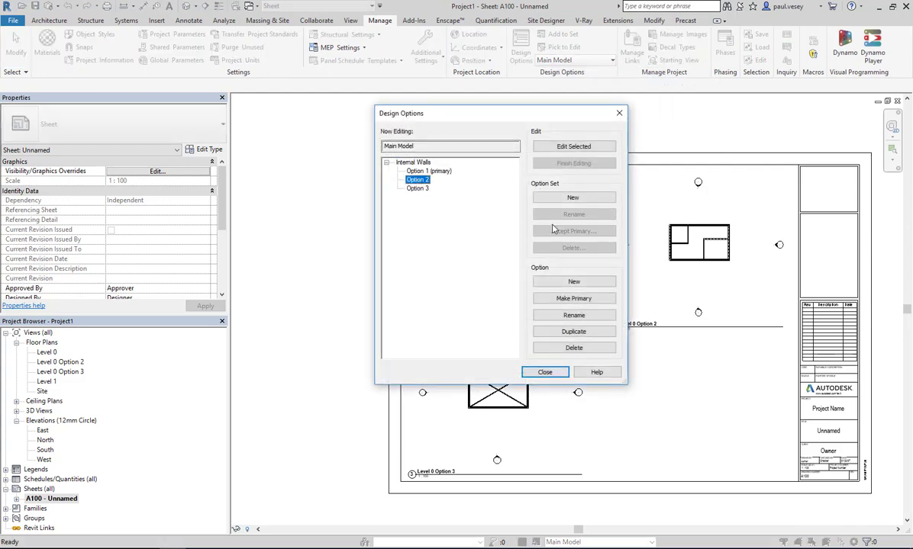
click(565, 298)
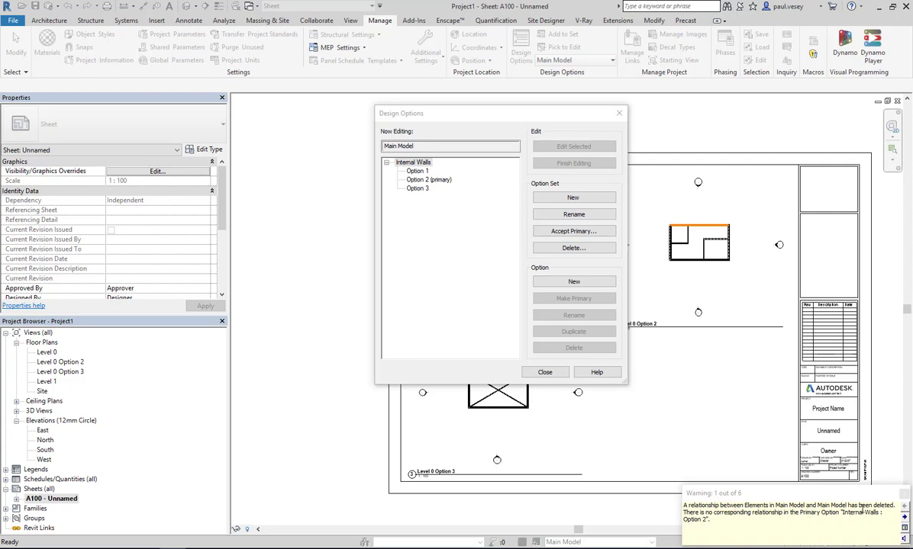
click(545, 373)
- Open the Level 0 plan, then the Level 0 Option 2 plan, to compare layouts
scroll(489, 222, up, 10)
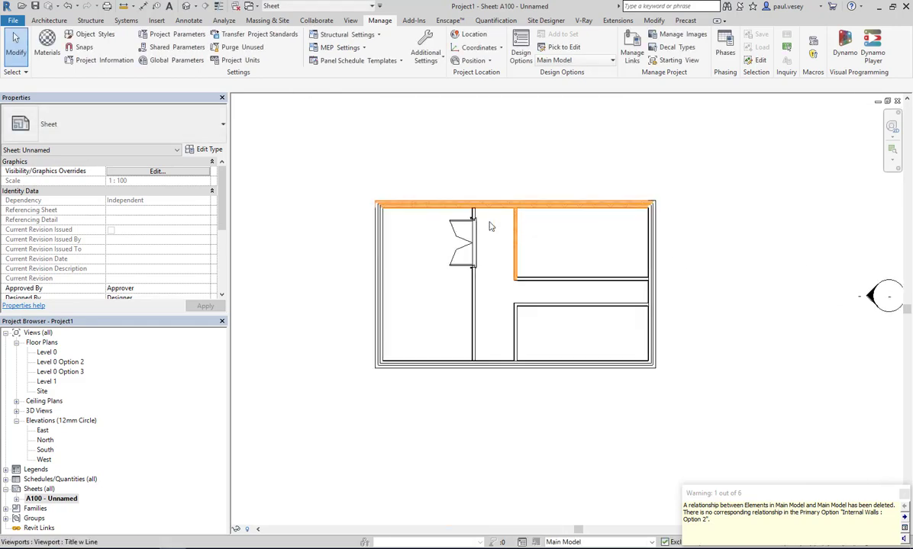
scroll(497, 260, down, 6)
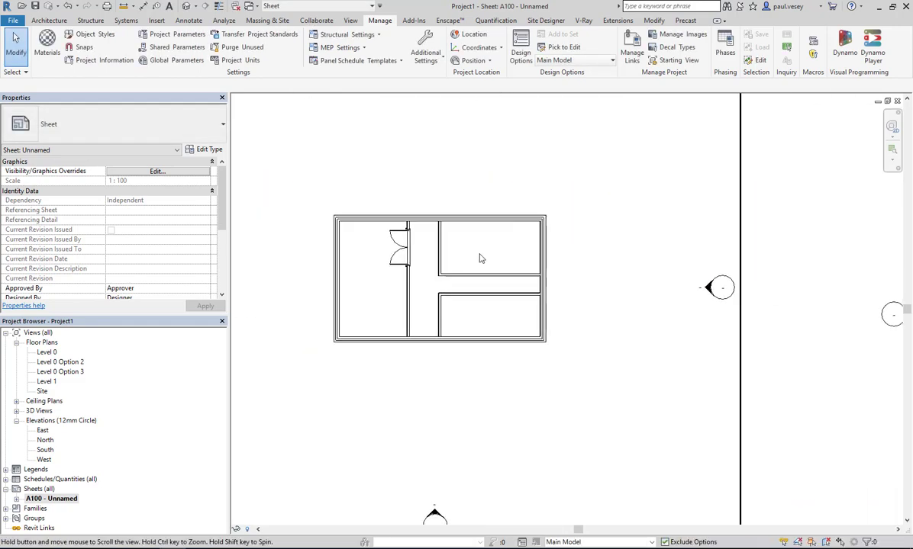
scroll(497, 257, down, 4)
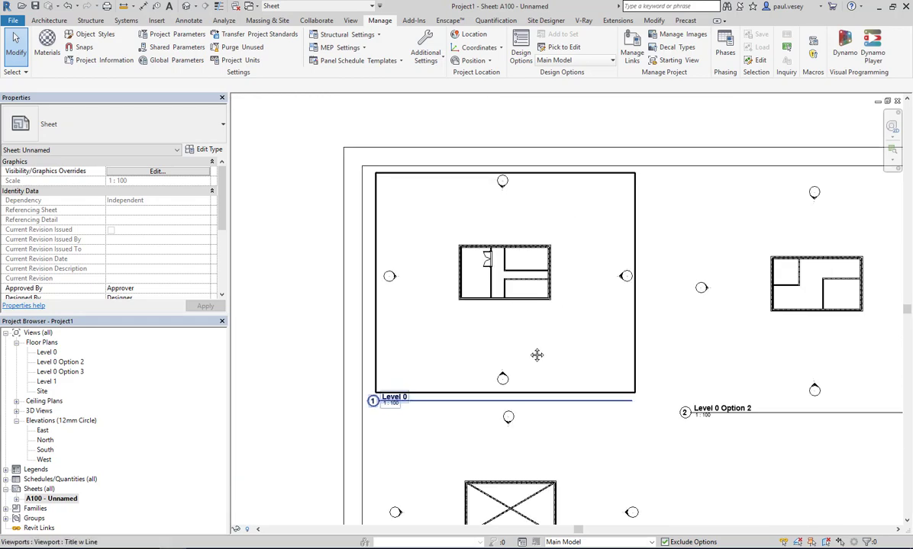
scroll(535, 354, down, 1)
double_click(46, 352)
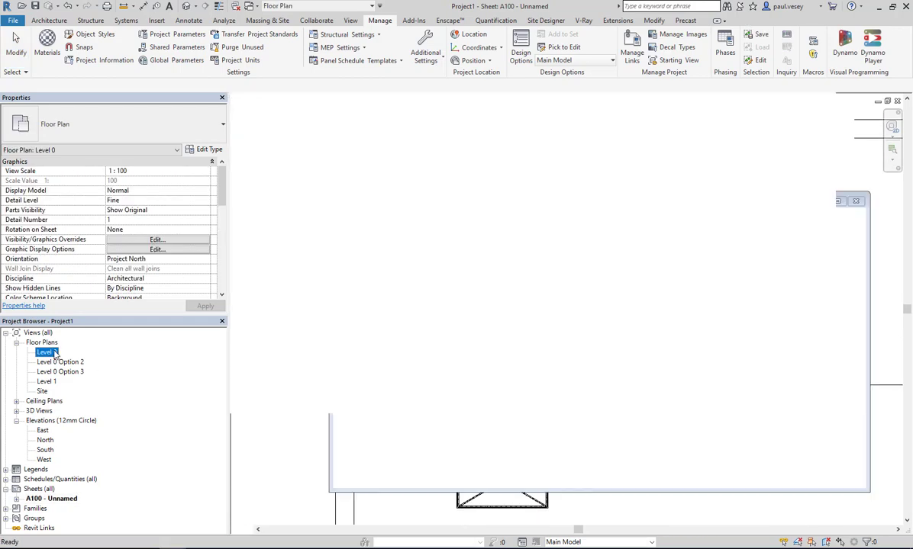
scroll(490, 293, down, 2)
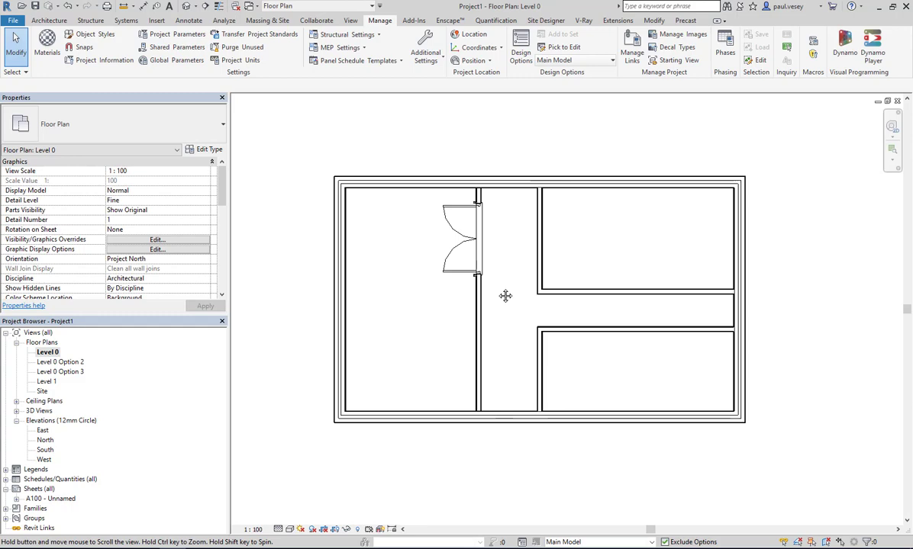
double_click(52, 363)
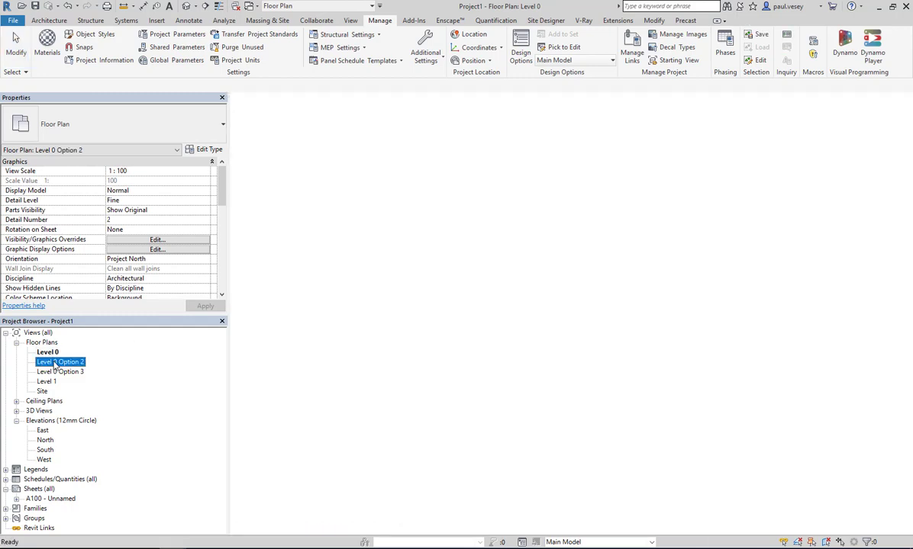
- Make Option 1 the primary Internal Walls design option again
click(520, 48)
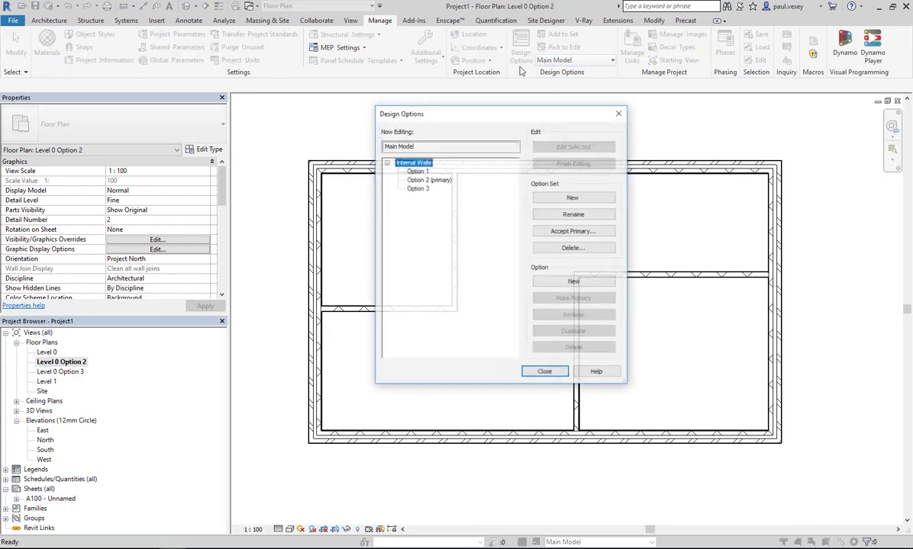
click(417, 170)
click(573, 298)
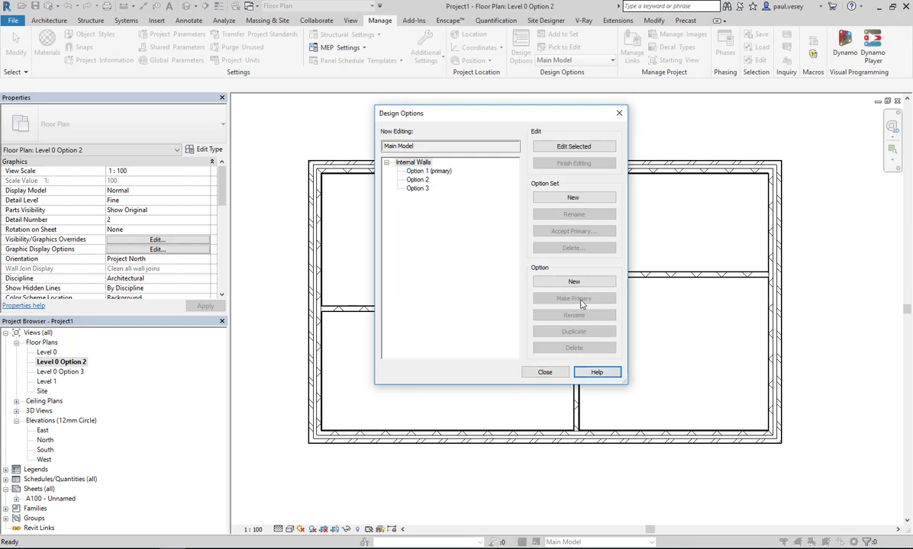
click(543, 372)
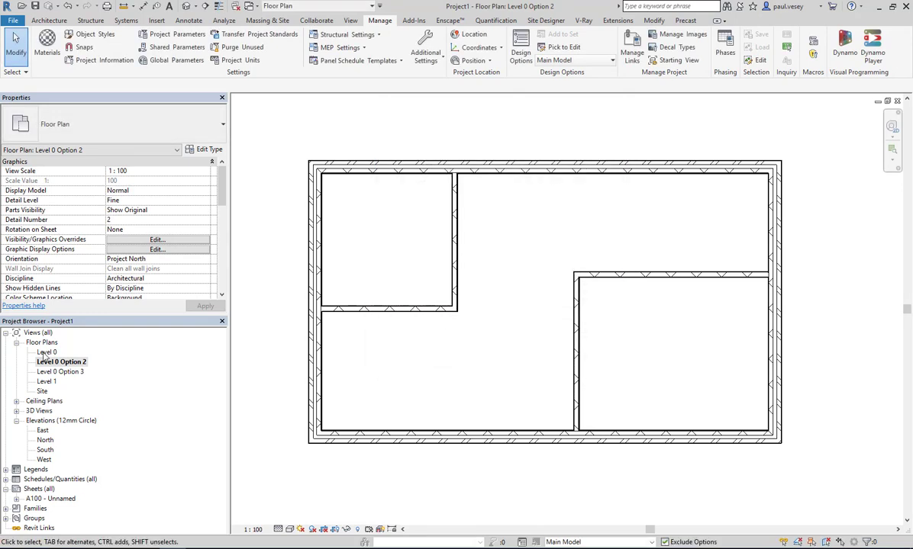
- Reopen sheet A100 and zoom out to view its three viewports
double_click(46, 499)
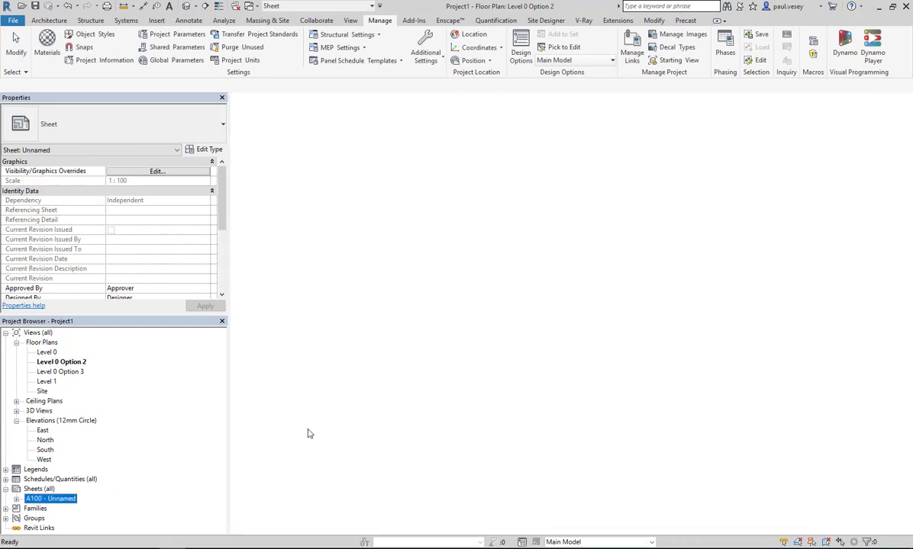
scroll(571, 315, down, 2)
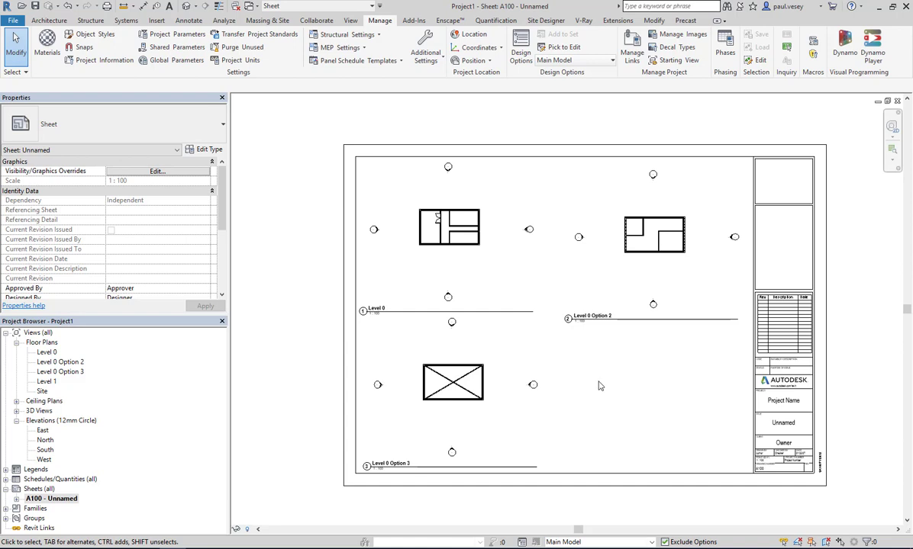
middle_drag(599, 393, 588, 396)
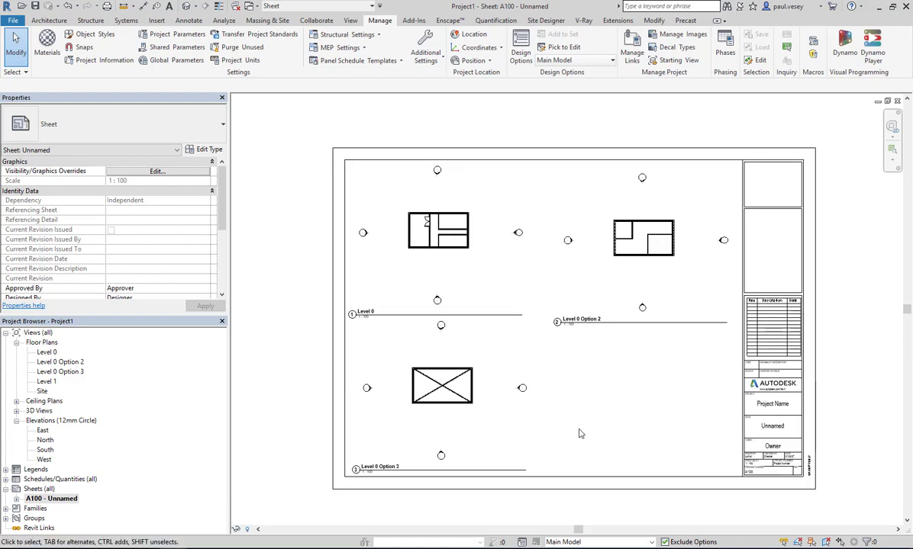